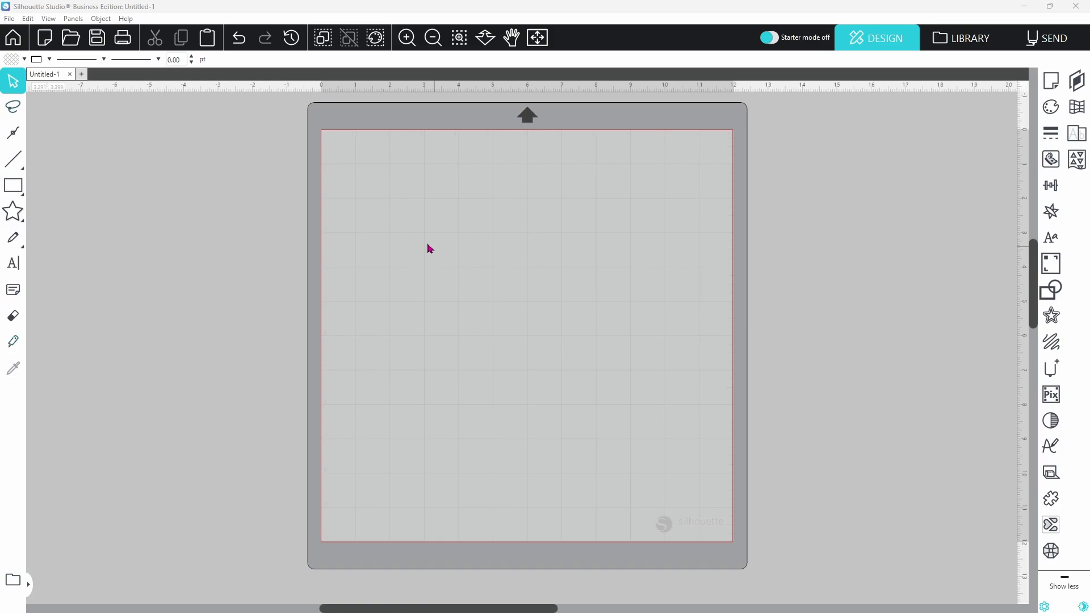
Merge the Tile Card file from the Tile Card files folder onto the Untitled-1 page.
click(10, 20)
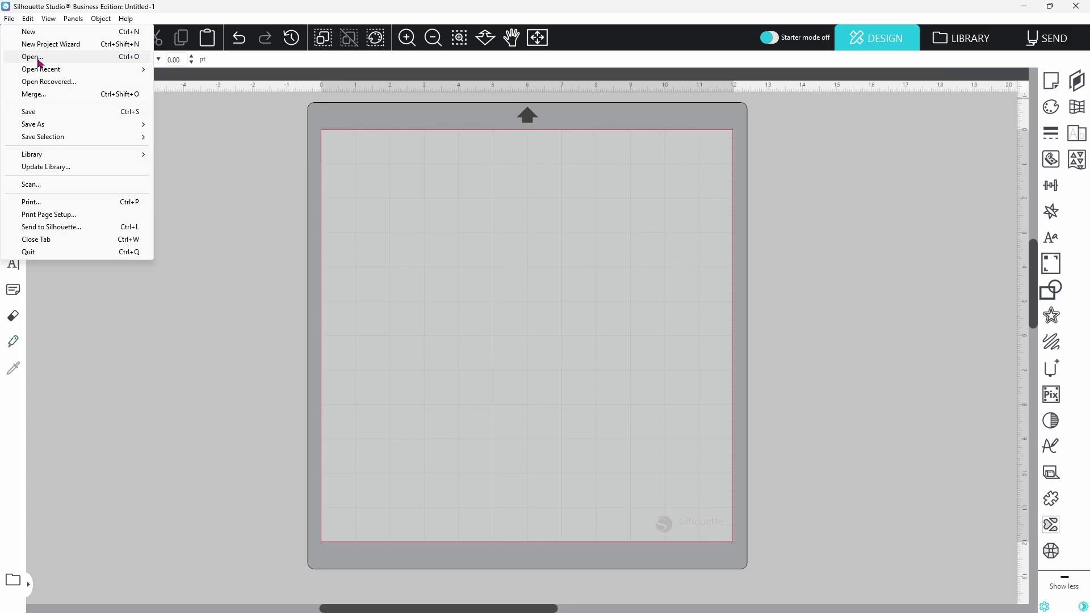
click(39, 100)
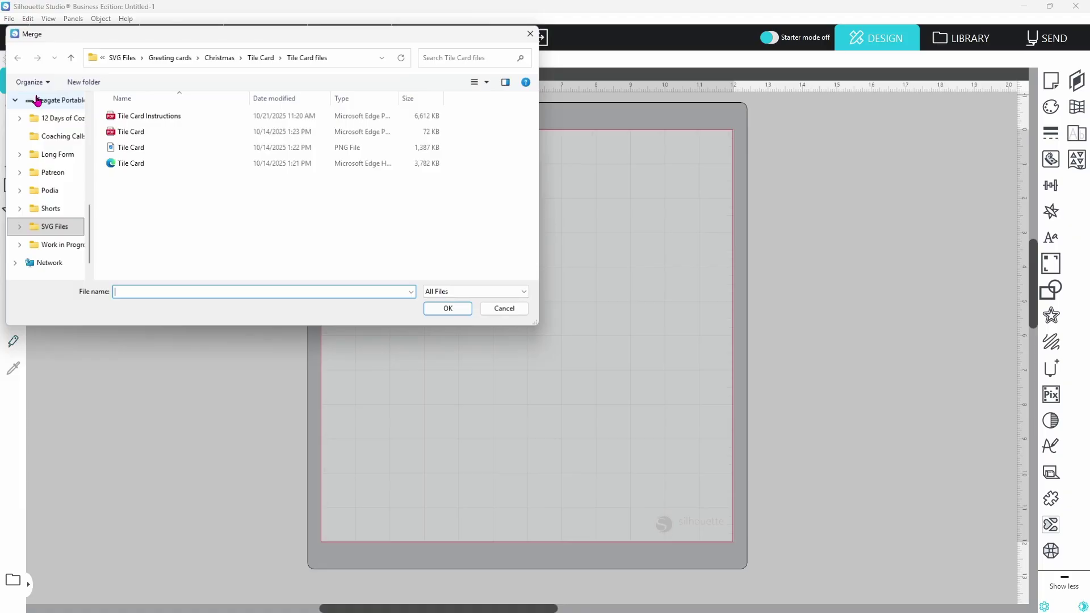
double_click(119, 169)
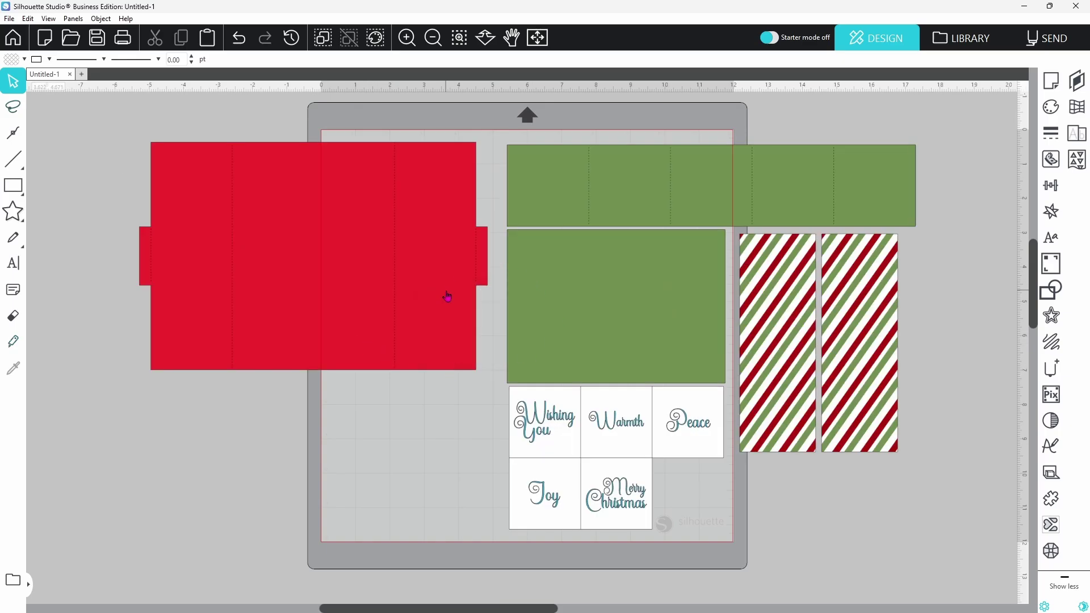
Delete the earlier import and drag Tile Card.svg from Tile Card > Tile Card files onto the canvas.
right_click(447, 296)
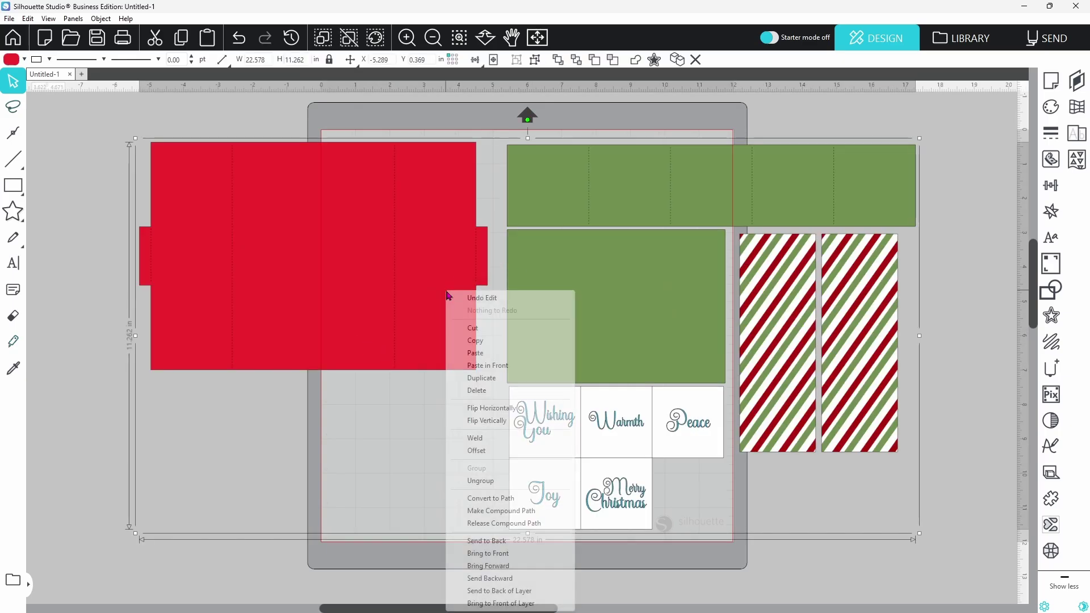
click(477, 390)
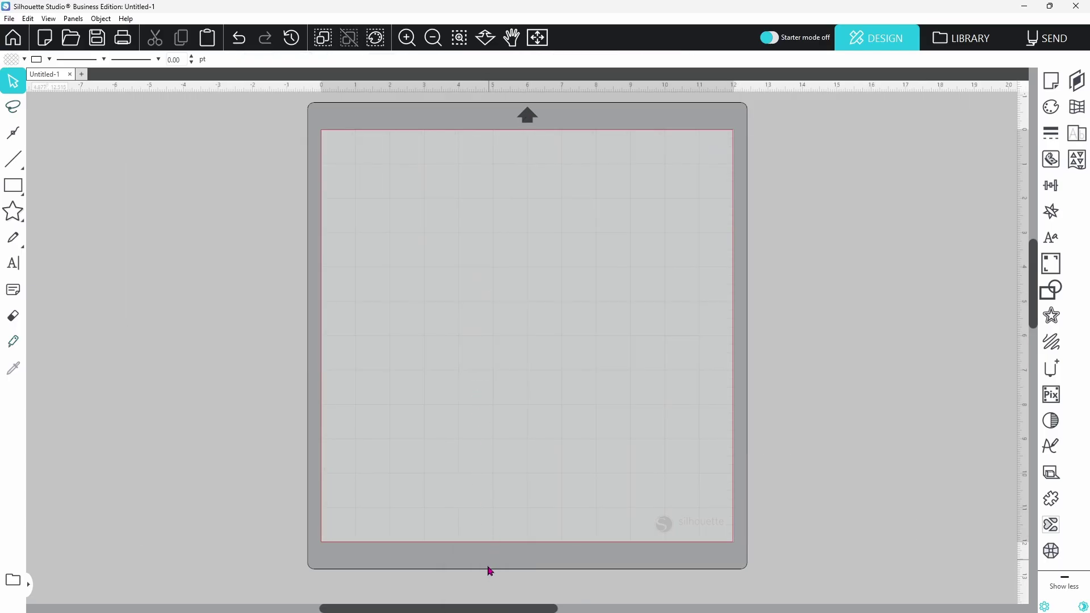
mouse_move(484, 600)
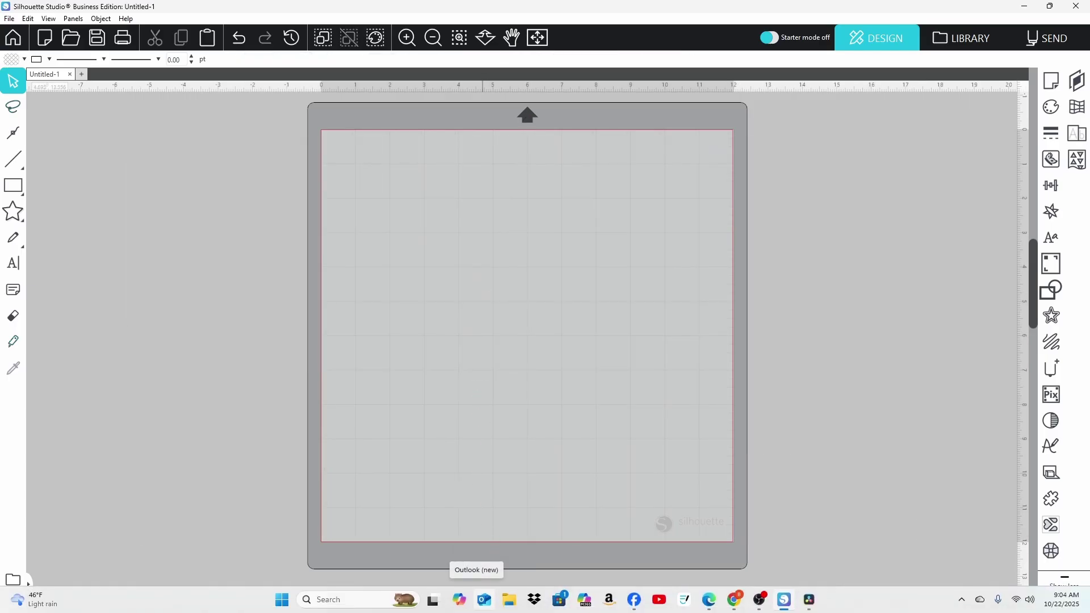
click(510, 607)
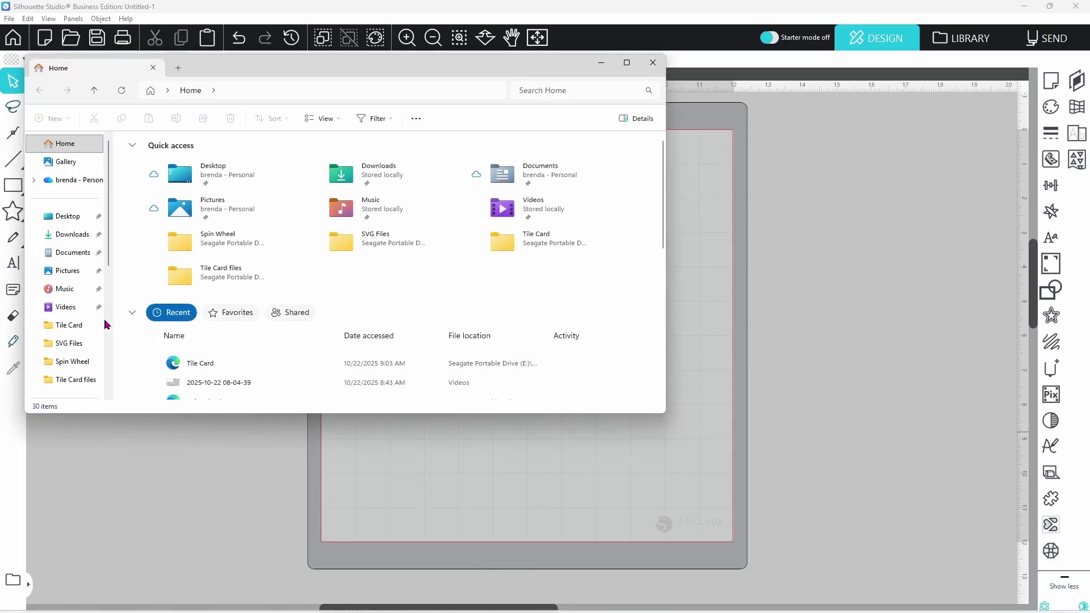
click(75, 327)
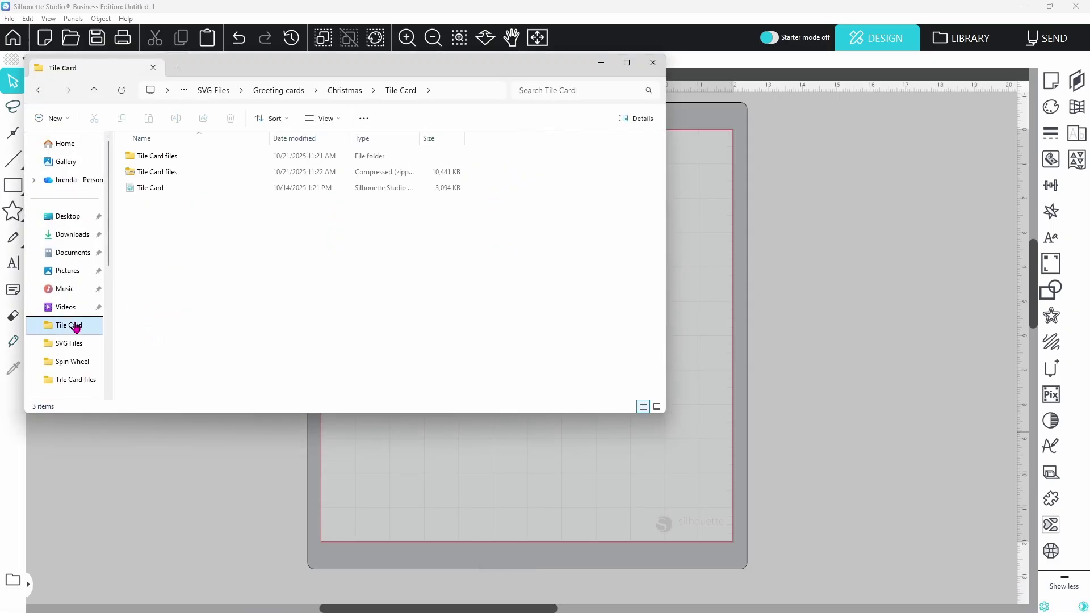
double_click(137, 158)
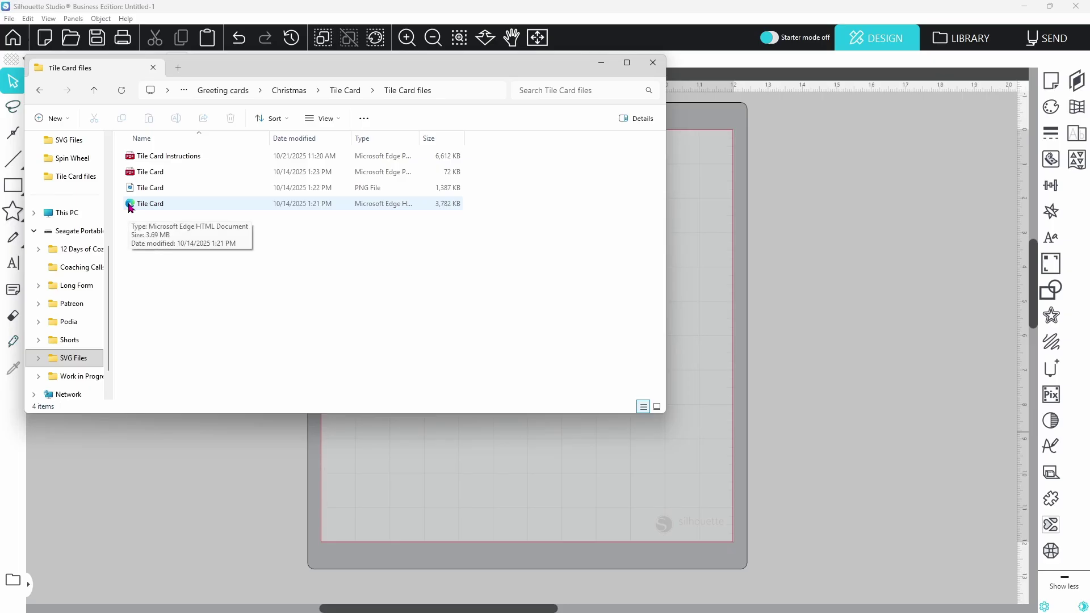
drag(131, 208, 704, 259)
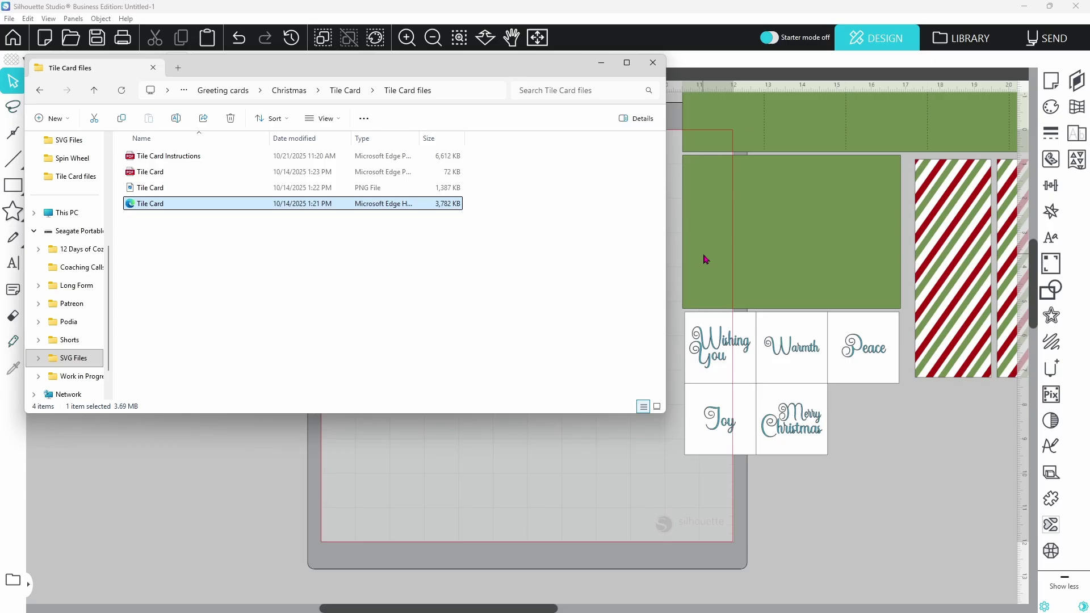
Select the whole Tile Card group and move it down and left to centre it over the mat.
click(653, 63)
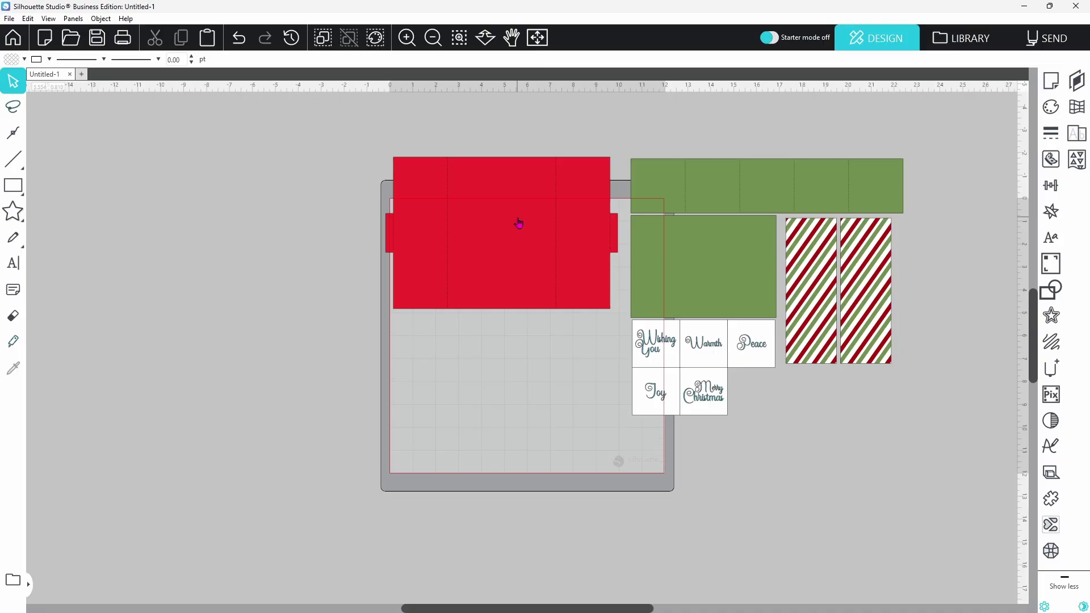
click(519, 224)
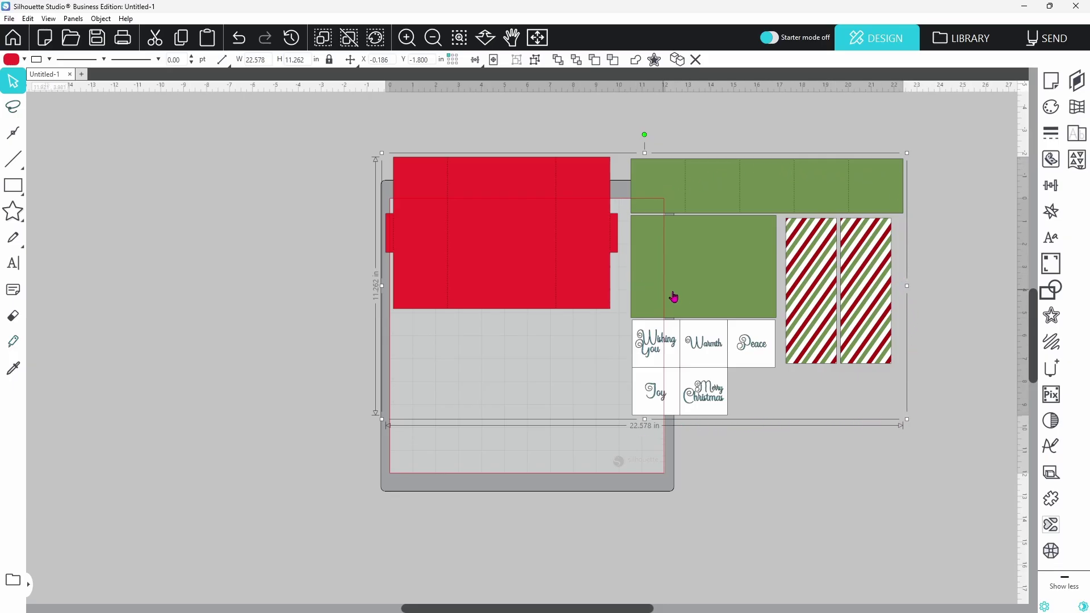
drag(700, 278, 583, 320)
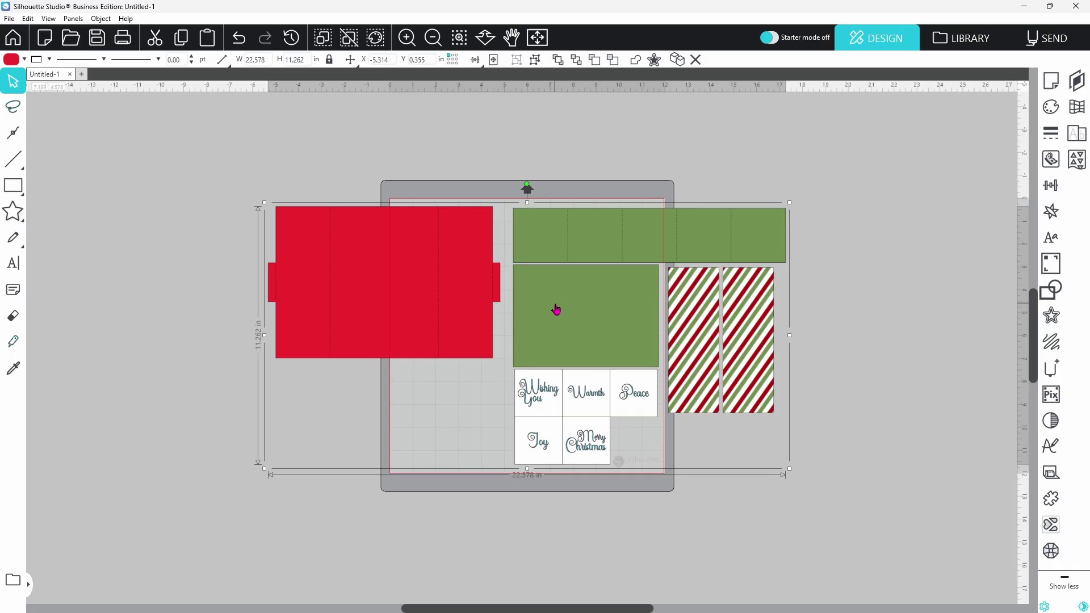
Ungroup the design and spread apart the red base, green panels, striped panels and sentiment tiles.
right_click(556, 309)
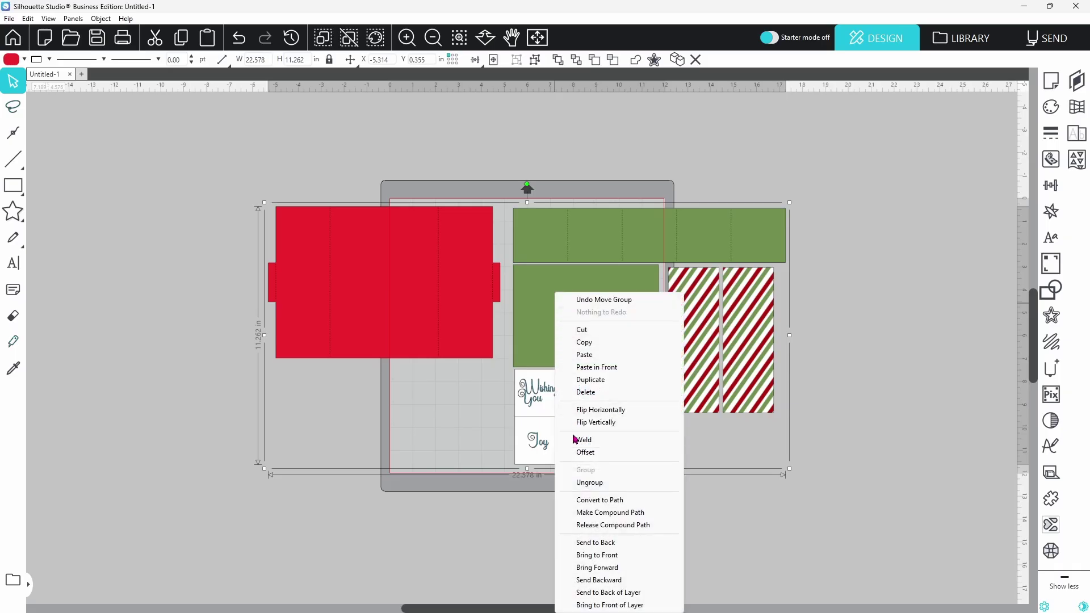
click(584, 486)
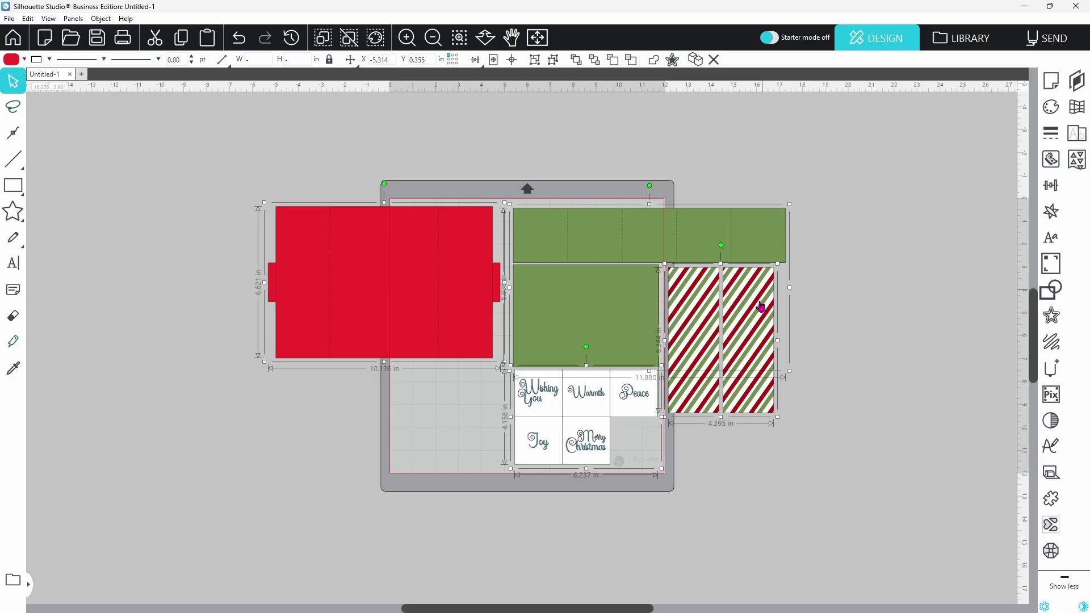
click(461, 465)
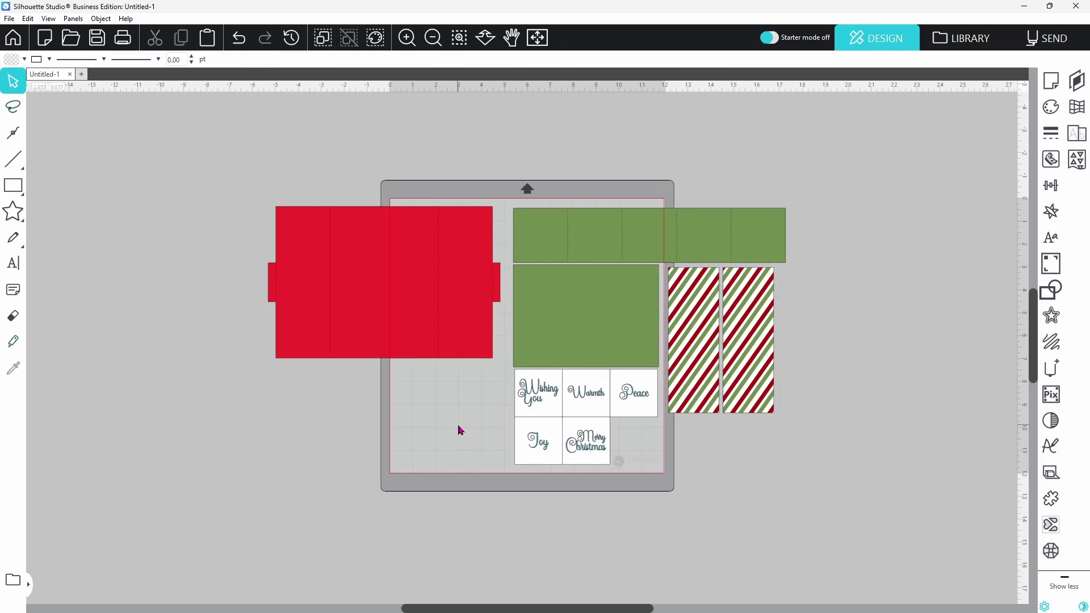
drag(458, 349, 417, 343)
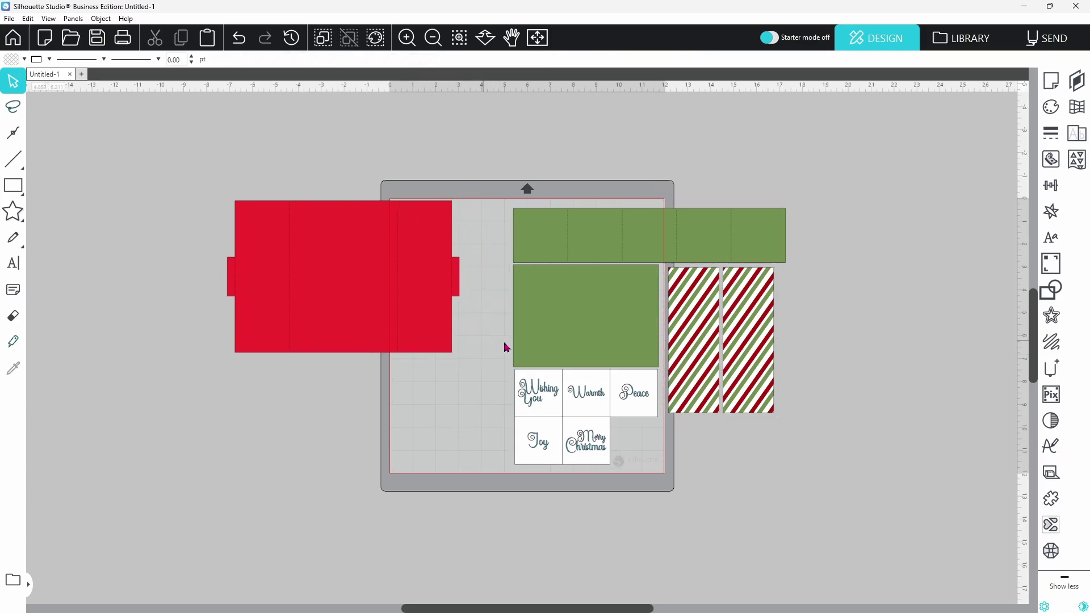
drag(528, 342, 502, 313)
drag(679, 363, 708, 370)
drag(632, 402, 603, 404)
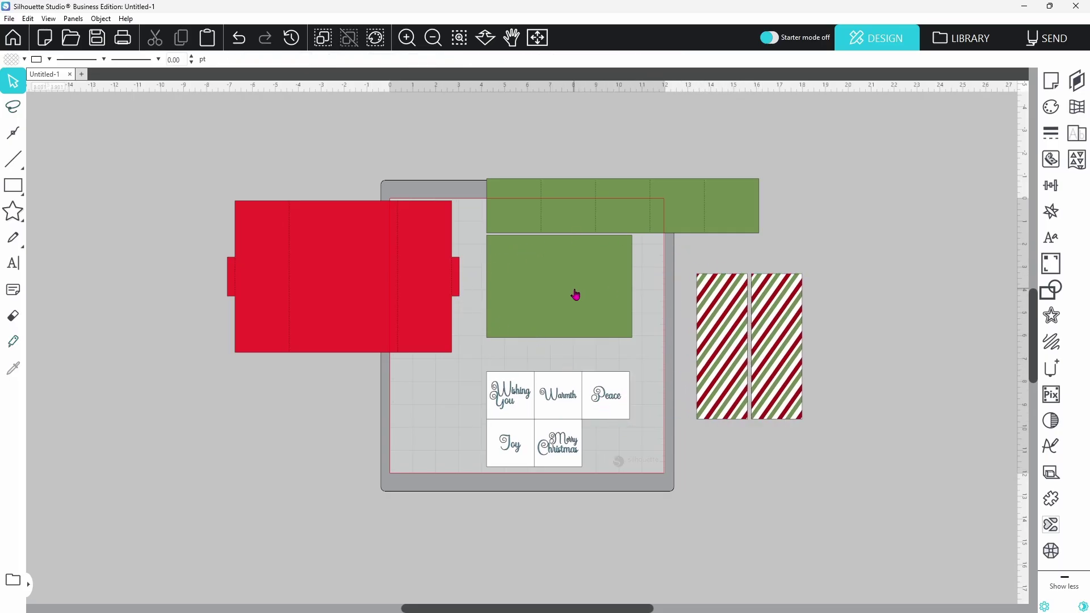
Ungroup the green panels and pull the long strip up away from the panel.
right_click(545, 276)
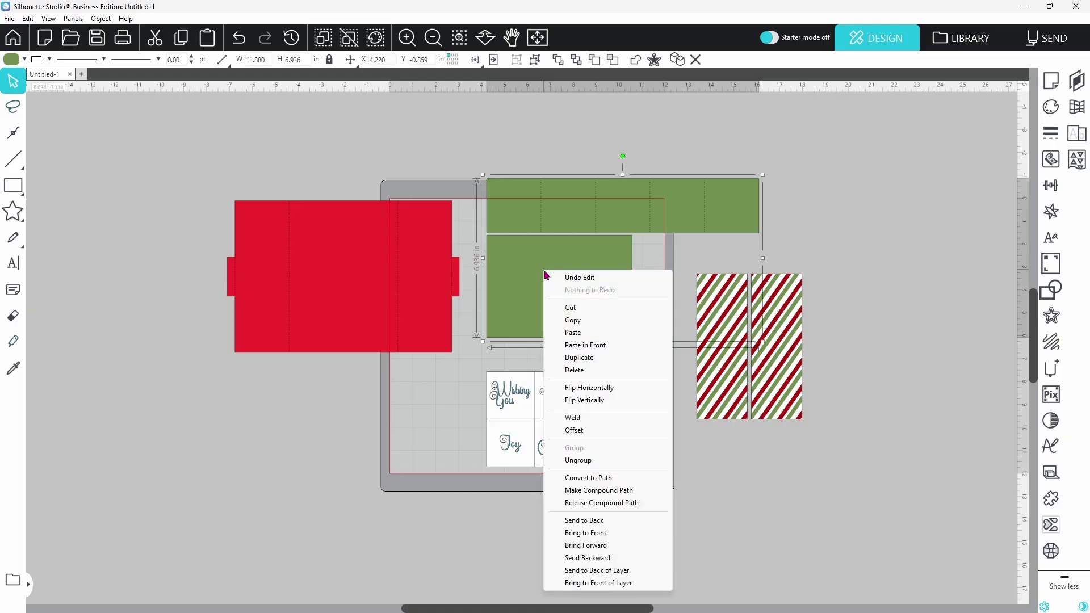
click(589, 461)
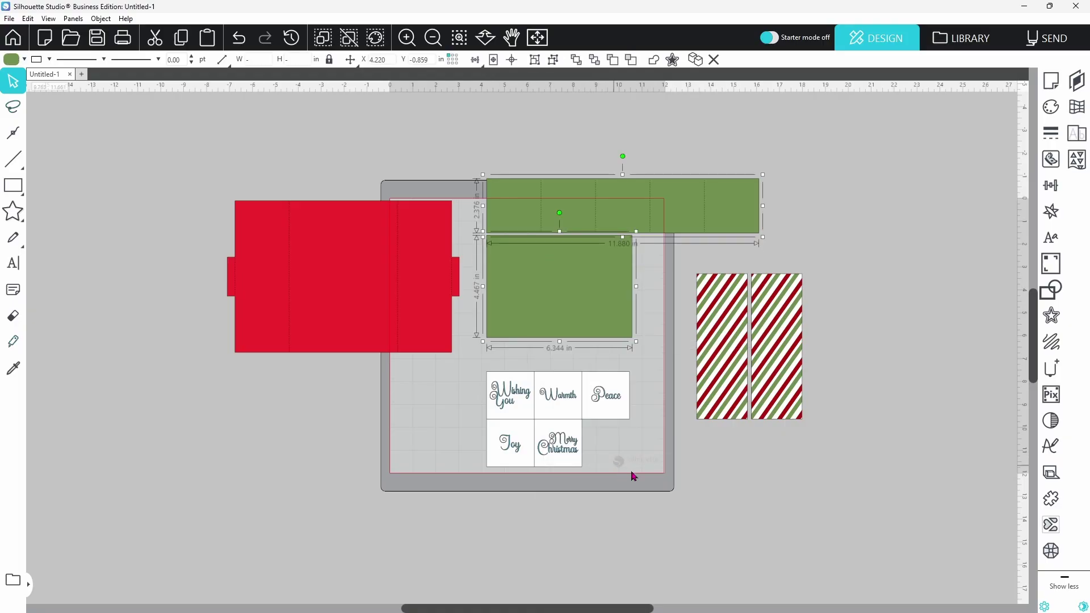
click(718, 498)
mouse_move(634, 213)
mouse_down()
mouse_move(640, 182)
mouse_move(630, 197)
mouse_up()
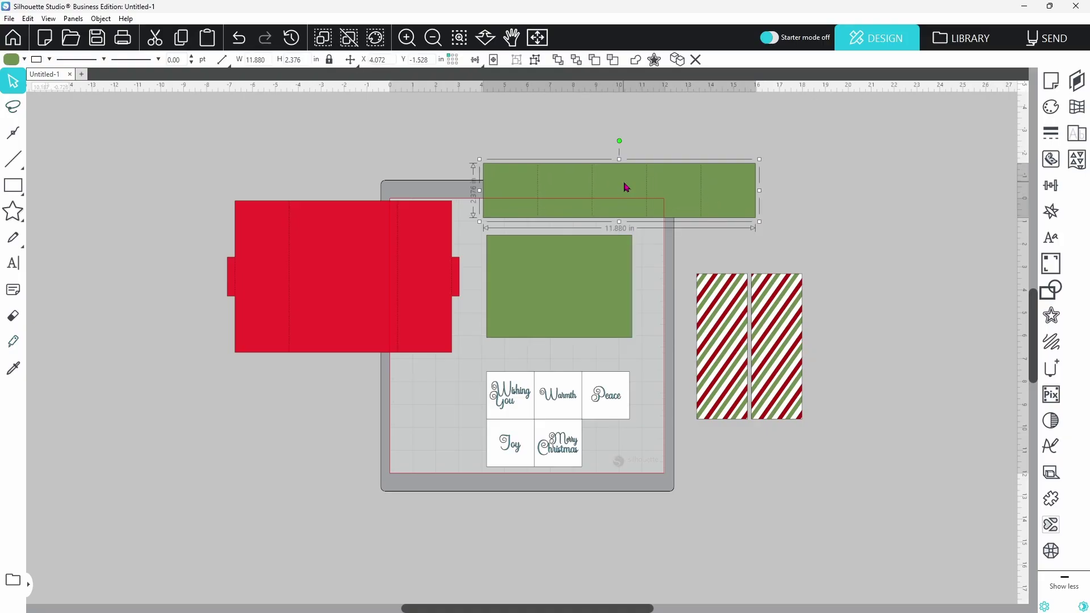
Fill the long strip red and move it just above the large red panel.
click(25, 60)
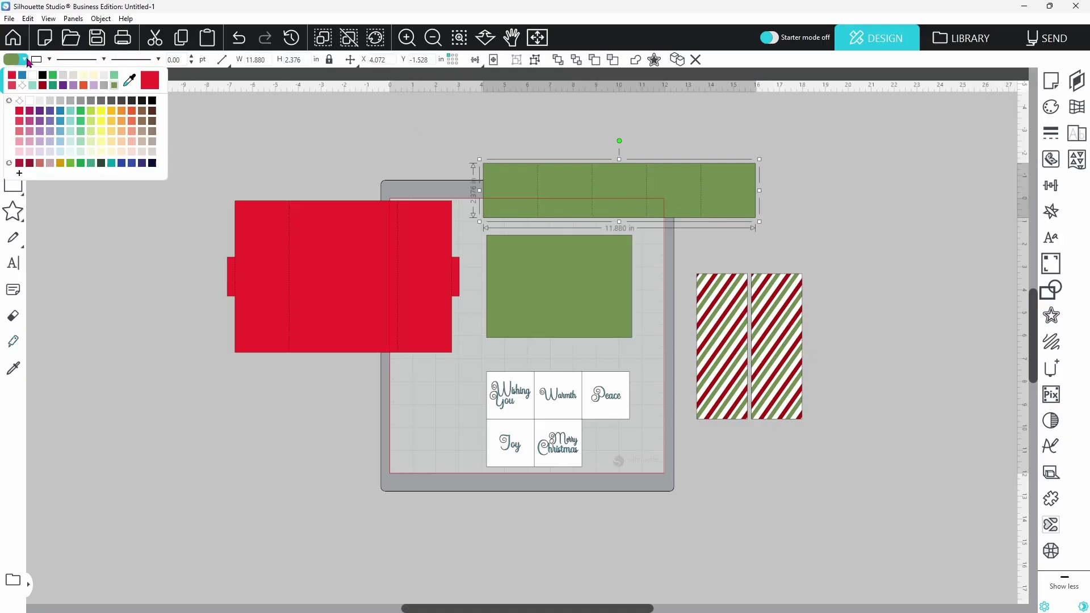
click(12, 76)
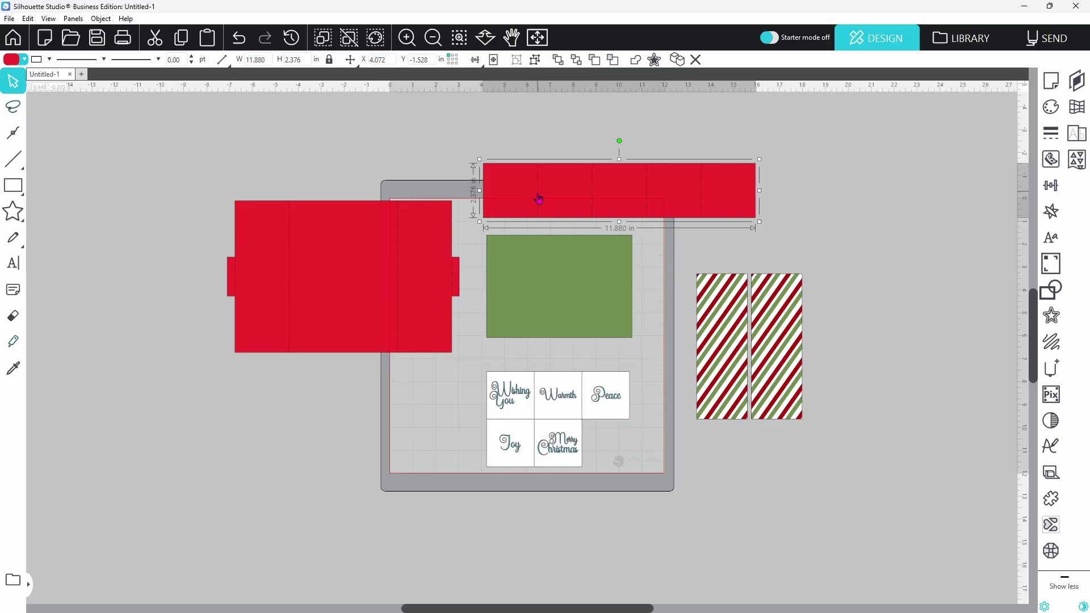
click(409, 158)
drag(509, 202, 264, 183)
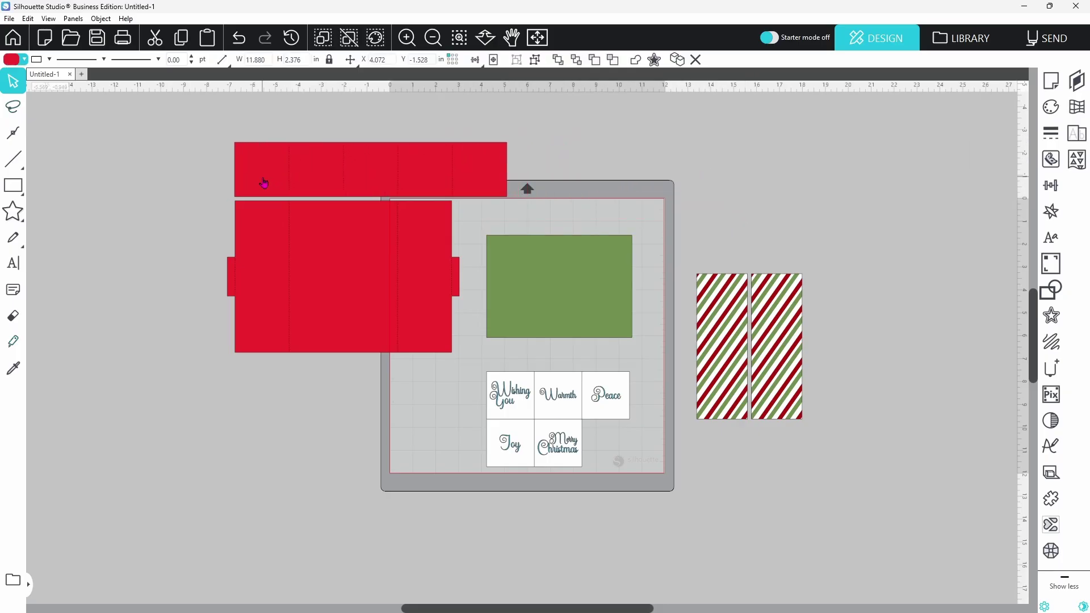
key(Escape)
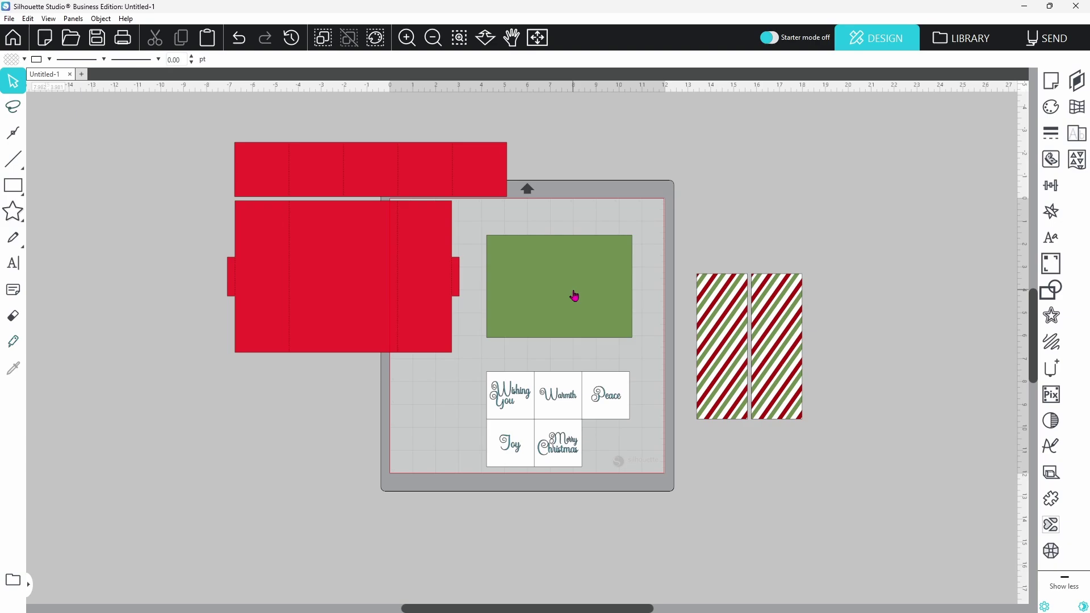
Move the other pieces aside and place the large red card base onto the mat's upper area.
key(ctrl+z)
drag(497, 150, 808, 453)
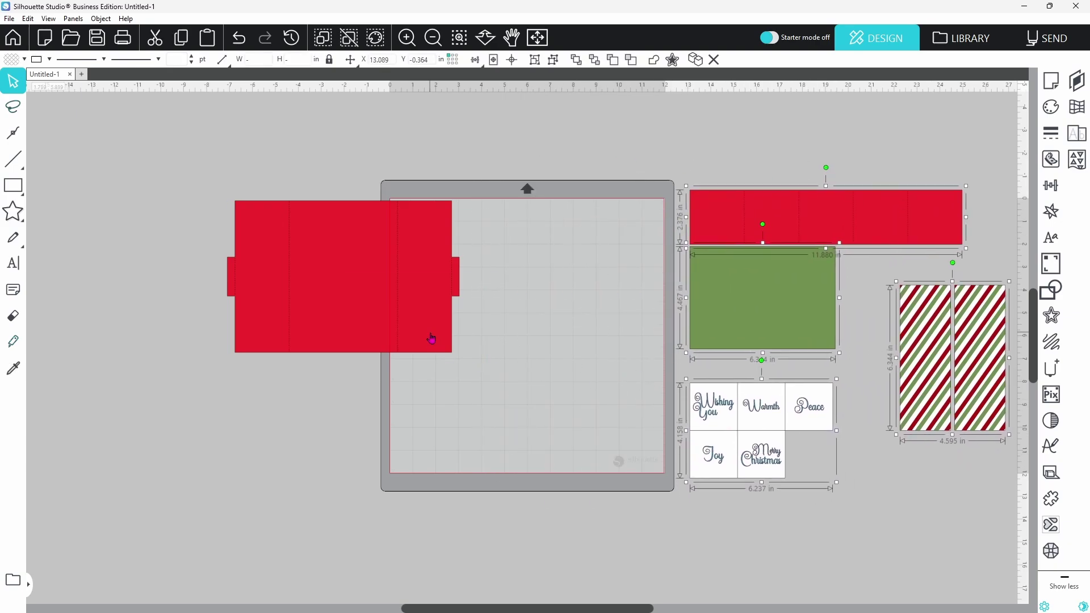
drag(432, 339, 590, 343)
key(Escape)
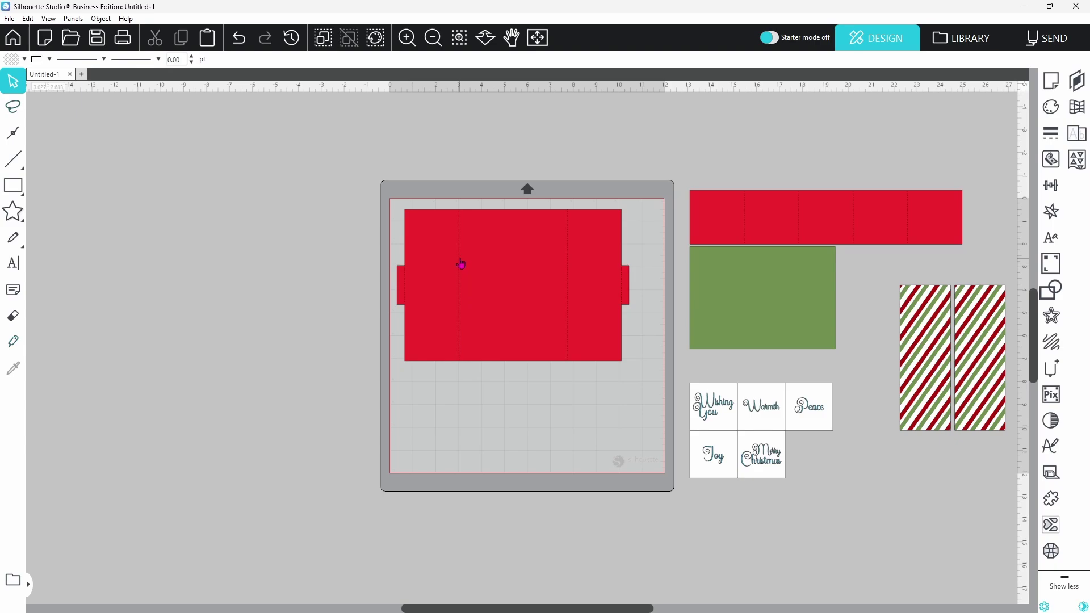
Ungroup the red card base and deselect its outer outline, leaving only the fold lines selected.
right_click(475, 292)
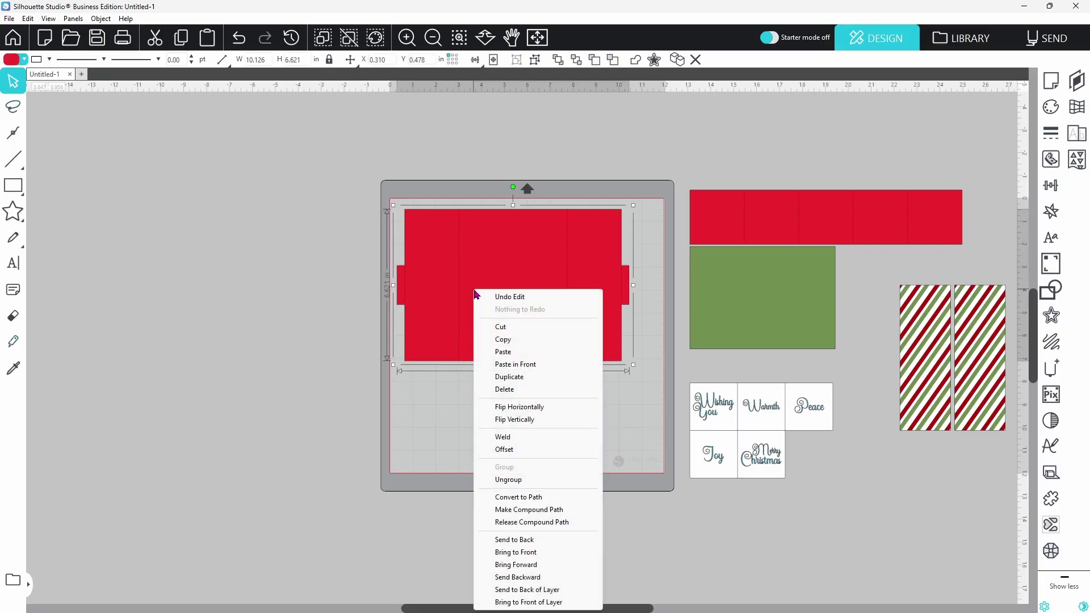
click(519, 481)
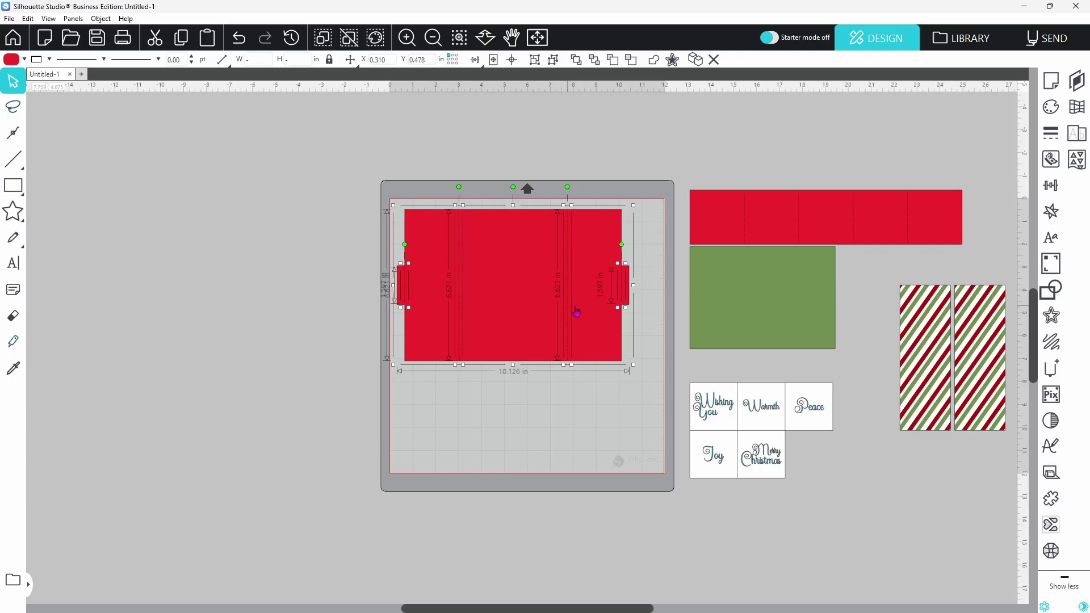
click(510, 307)
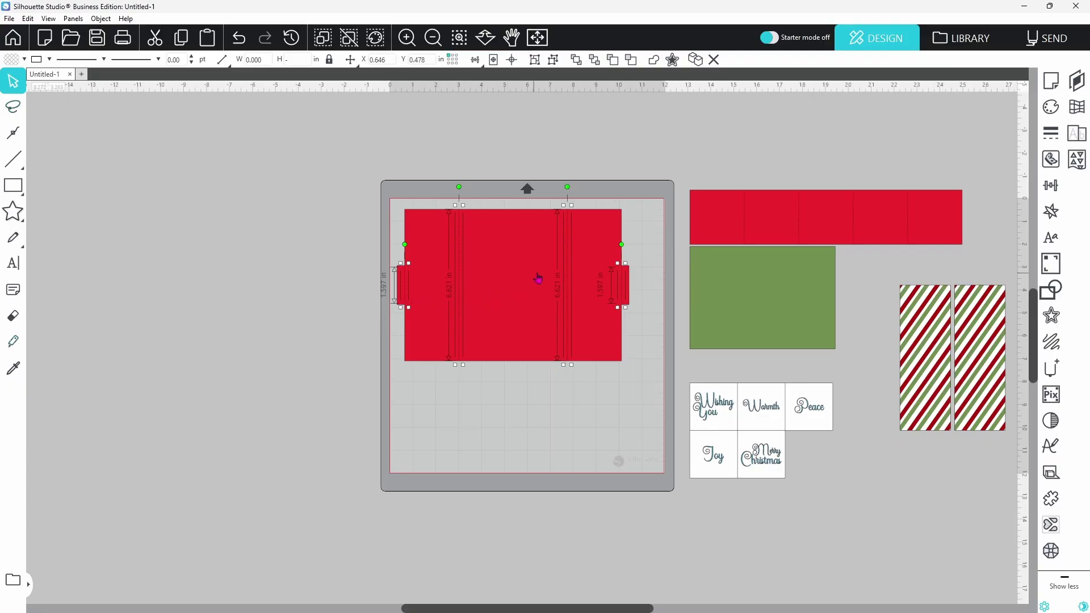
Group the selected fold lines into one object and bring up the line style list.
right_click(570, 205)
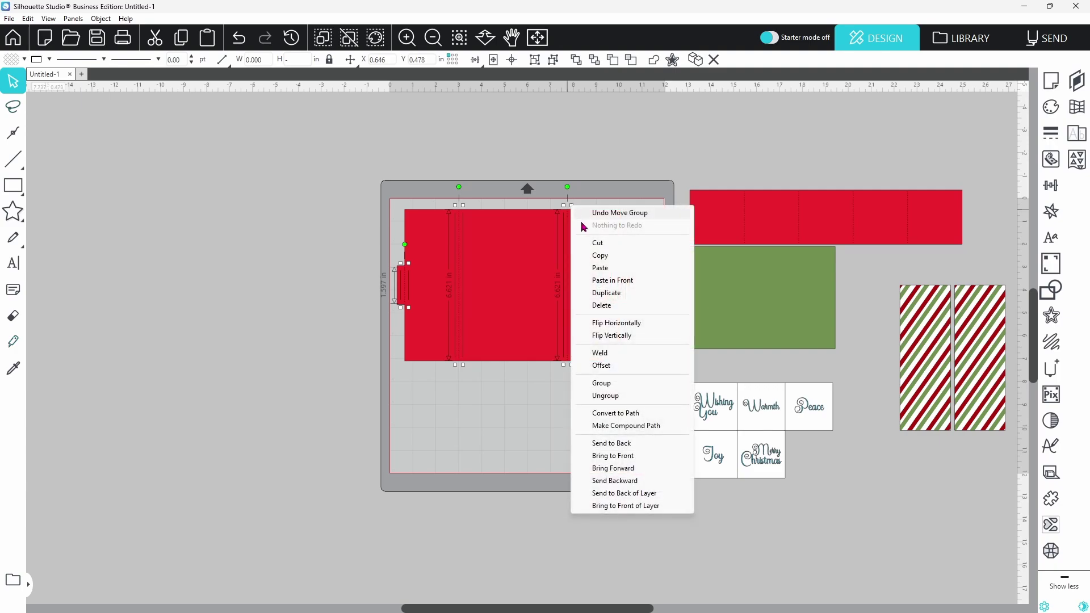
click(602, 384)
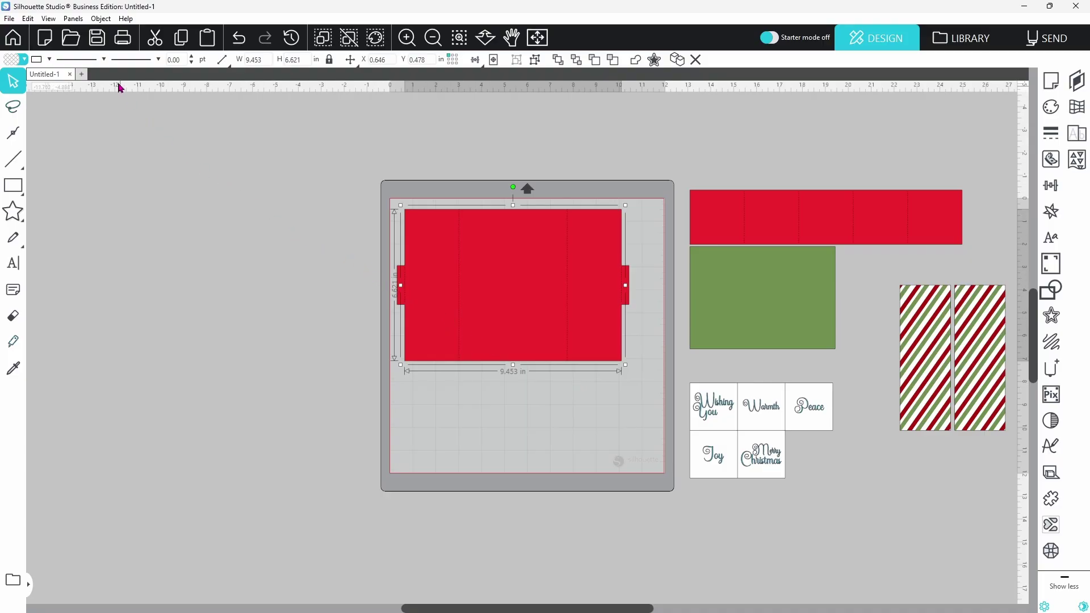
click(105, 60)
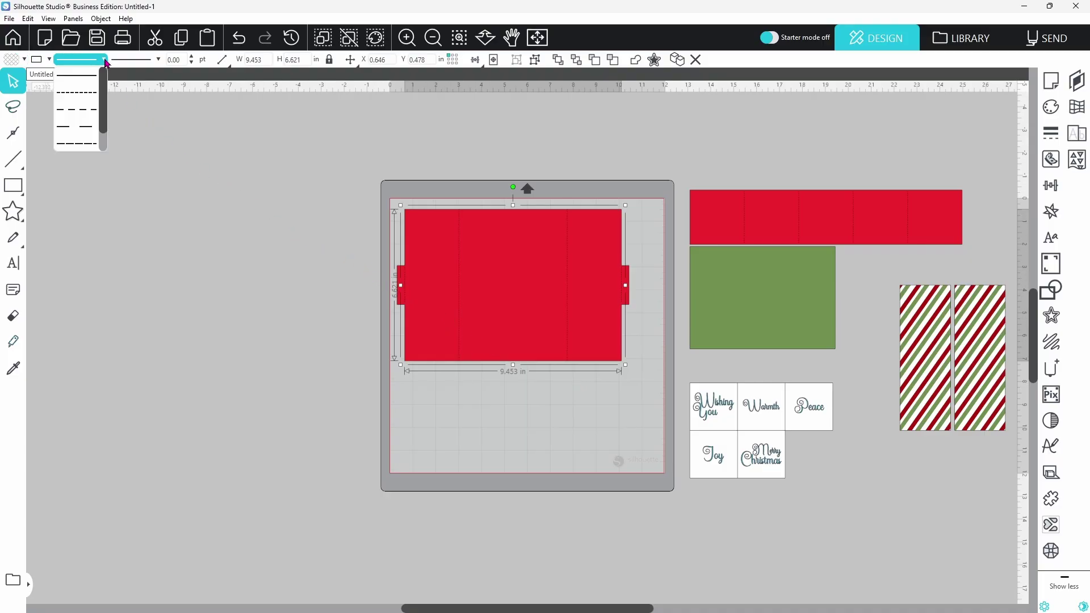
Make the fold lines solid and assign them to Tool 2 for embossing in Send > Standard.
click(74, 78)
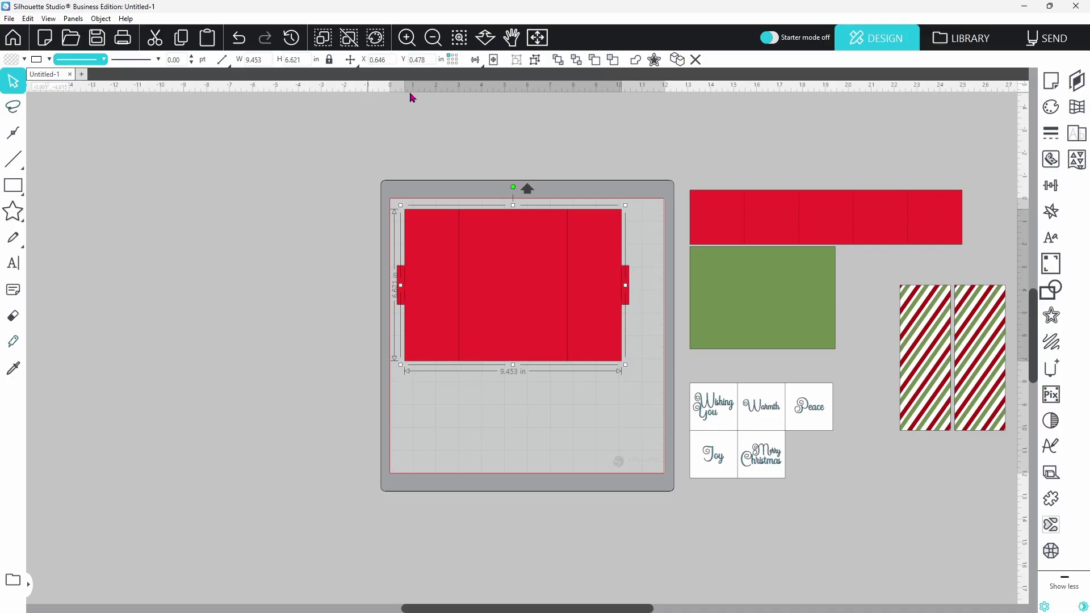
click(1050, 45)
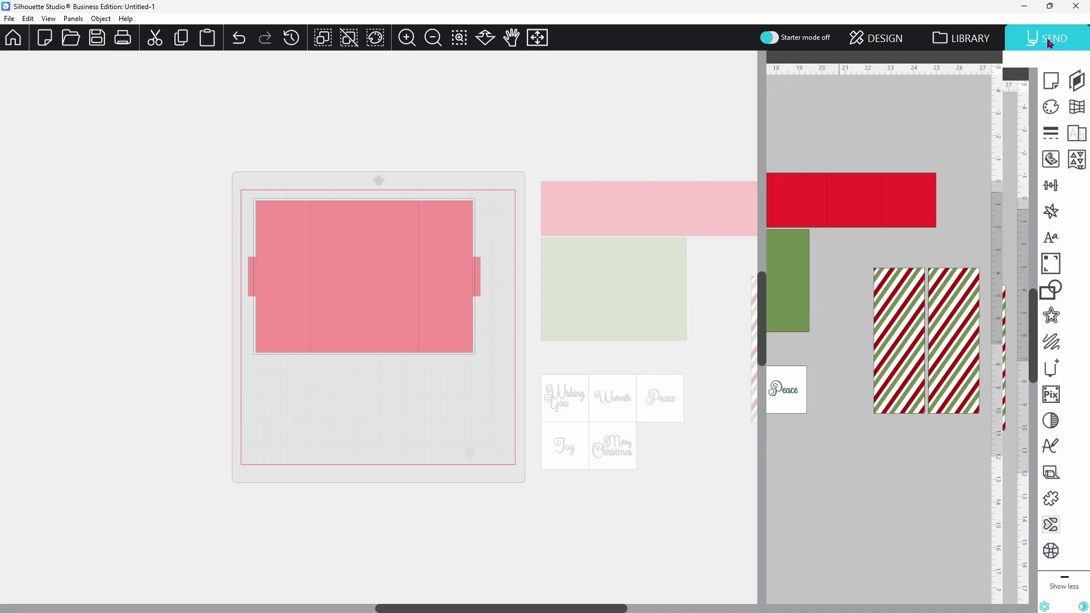
click(847, 65)
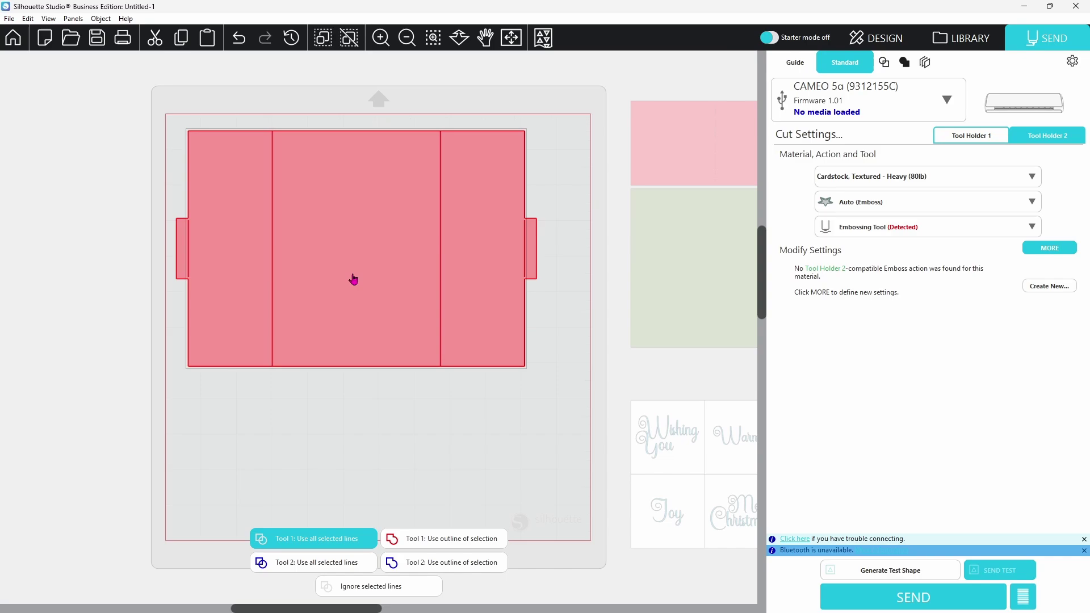
click(317, 563)
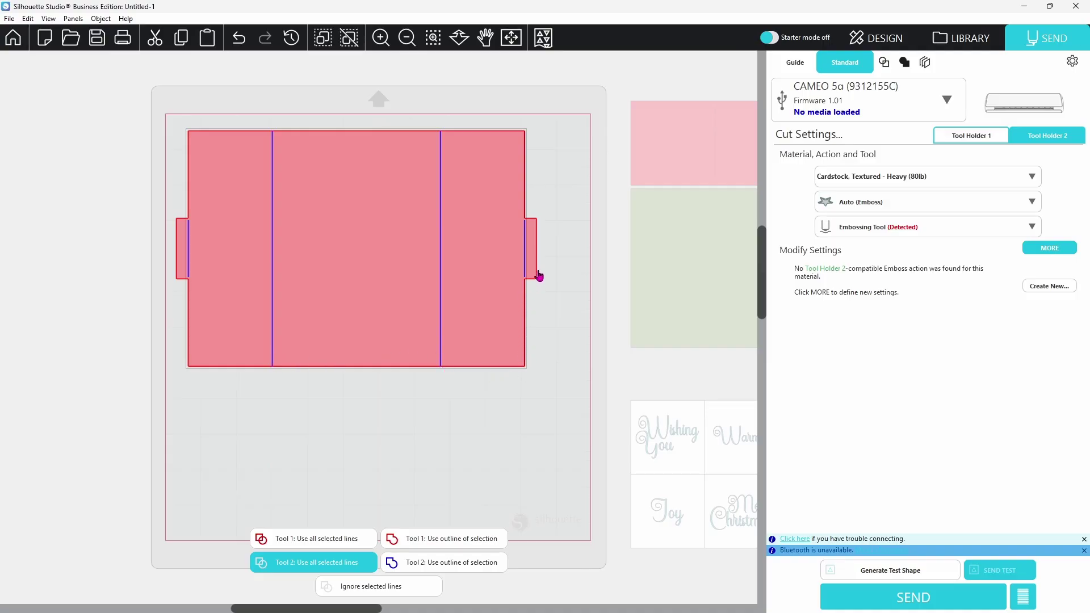
click(967, 141)
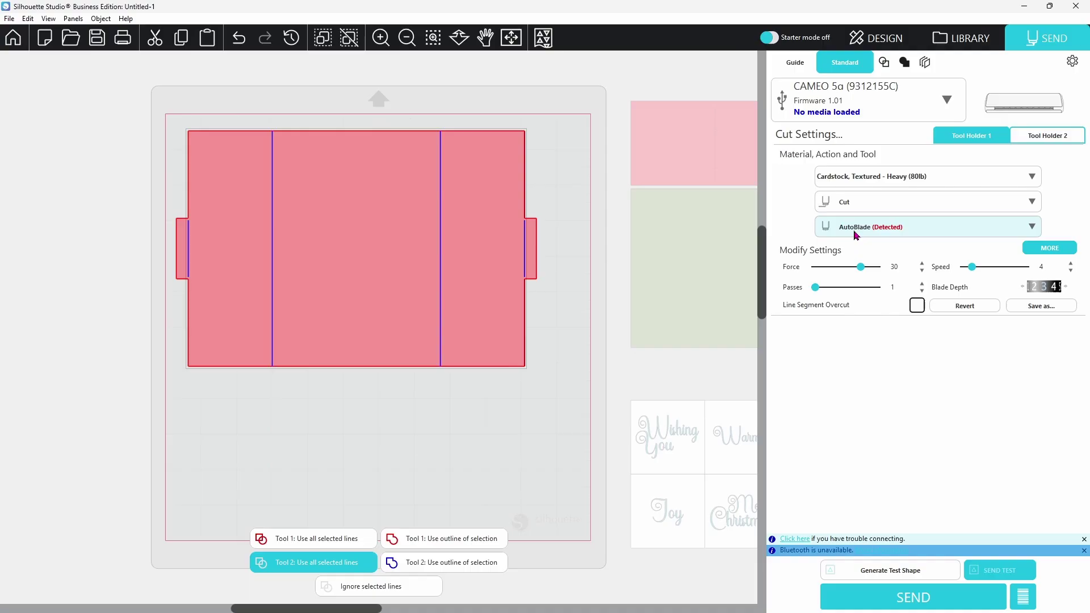
click(1035, 139)
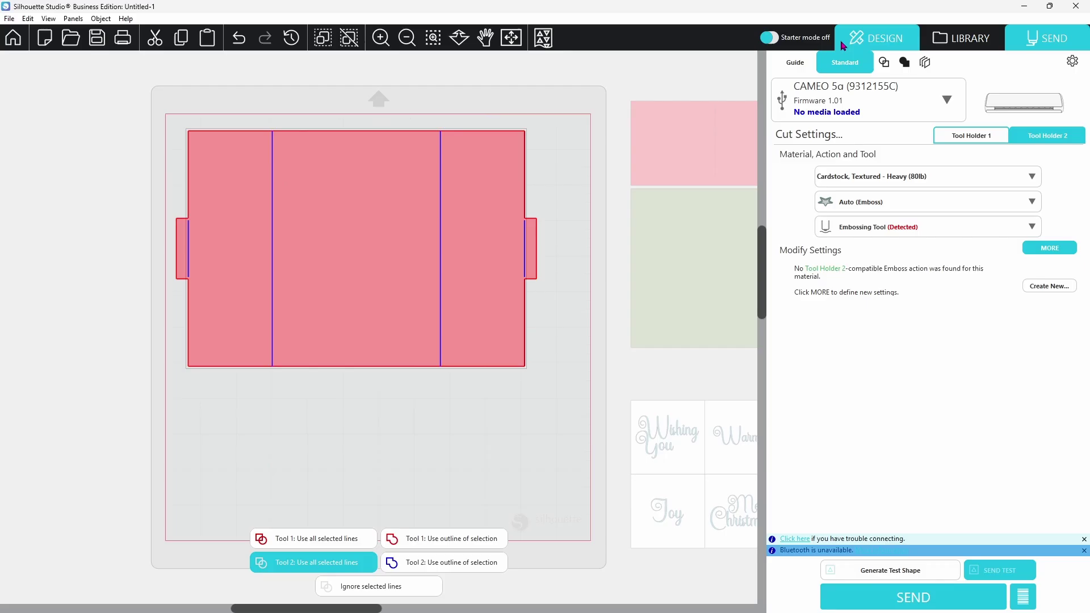
click(868, 43)
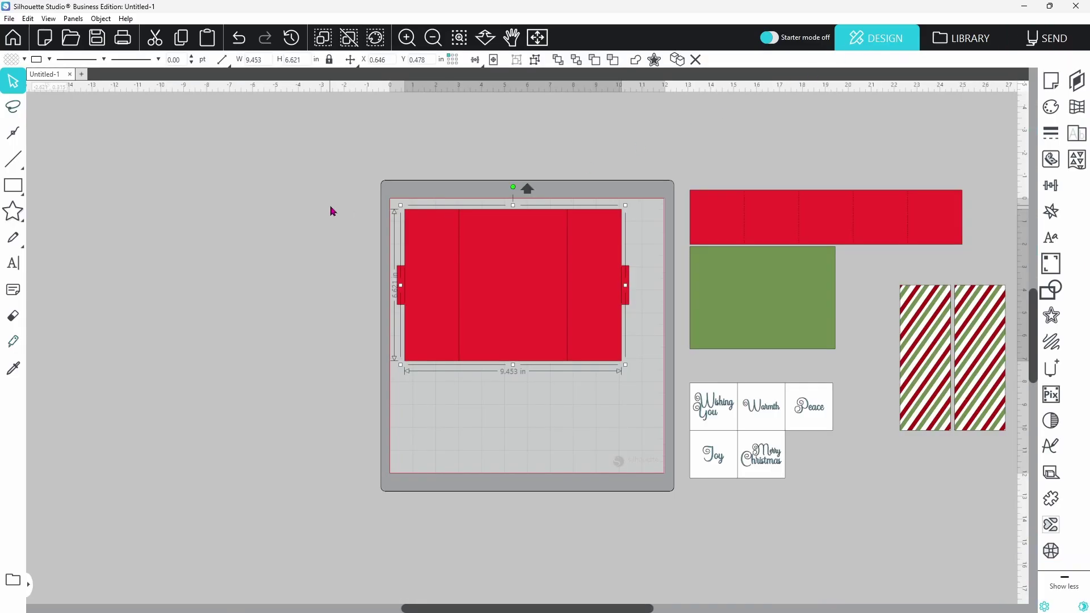
Regroup the red card base and move it left, then lay the 11.880 × 2.376 in red strip across the mat's top.
drag(329, 206, 471, 293)
right_click(471, 290)
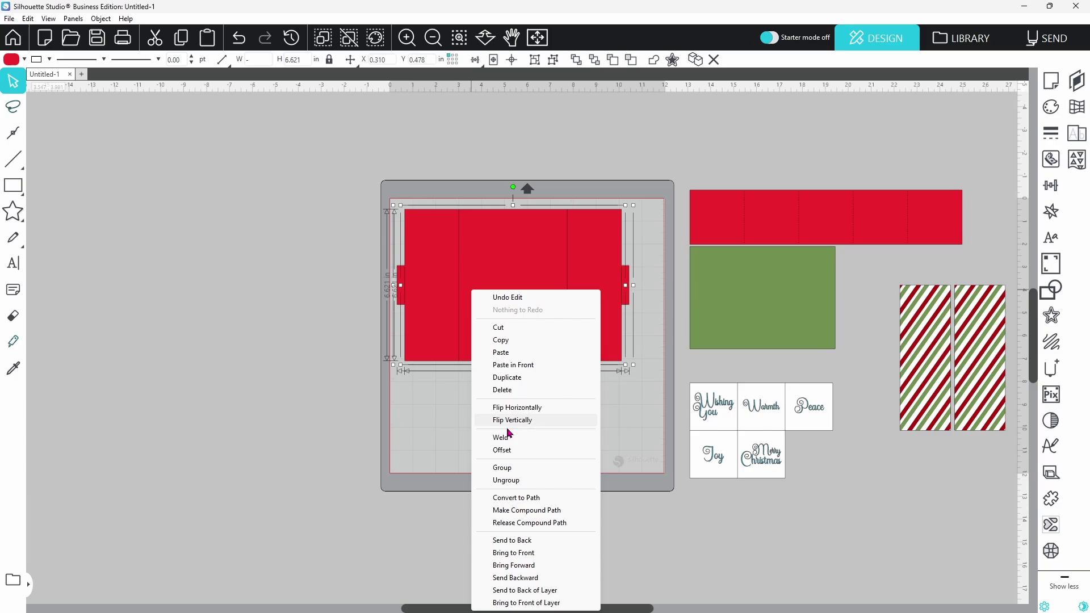
click(512, 469)
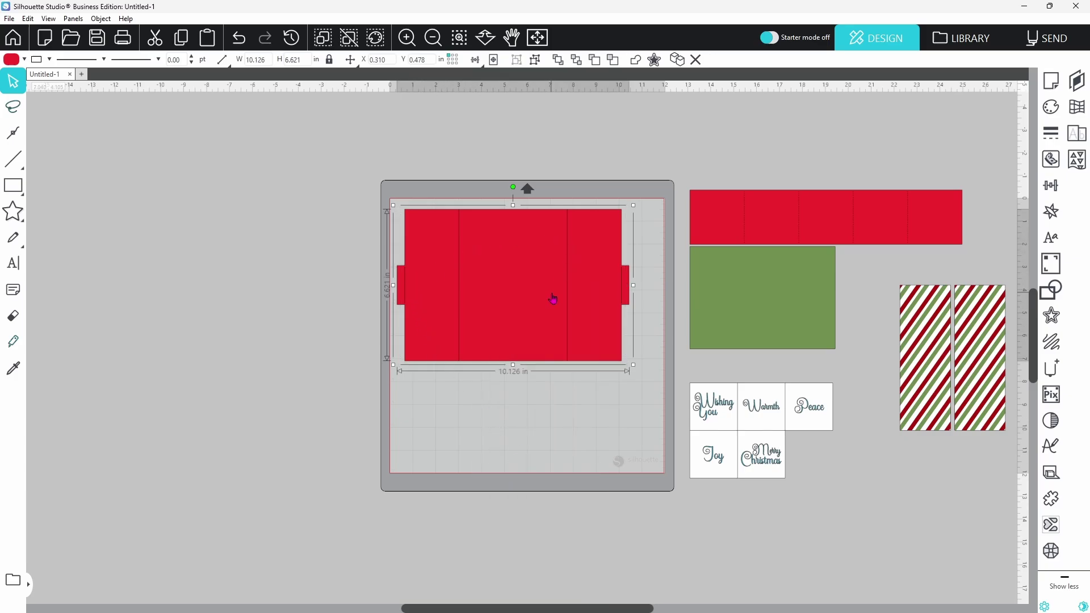
drag(552, 297, 276, 267)
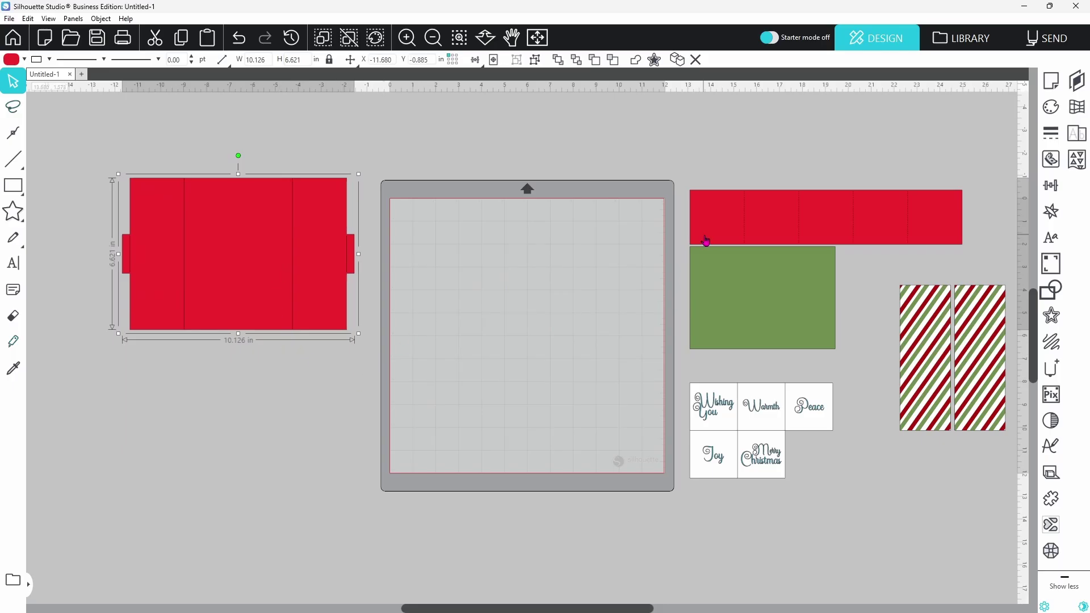
drag(703, 241, 408, 268)
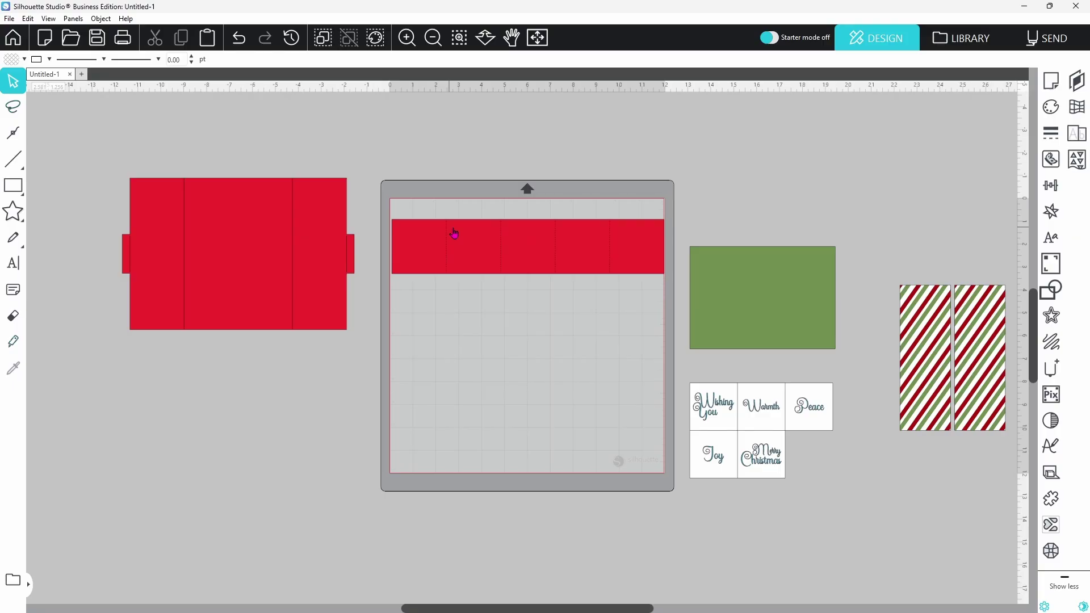
click(510, 259)
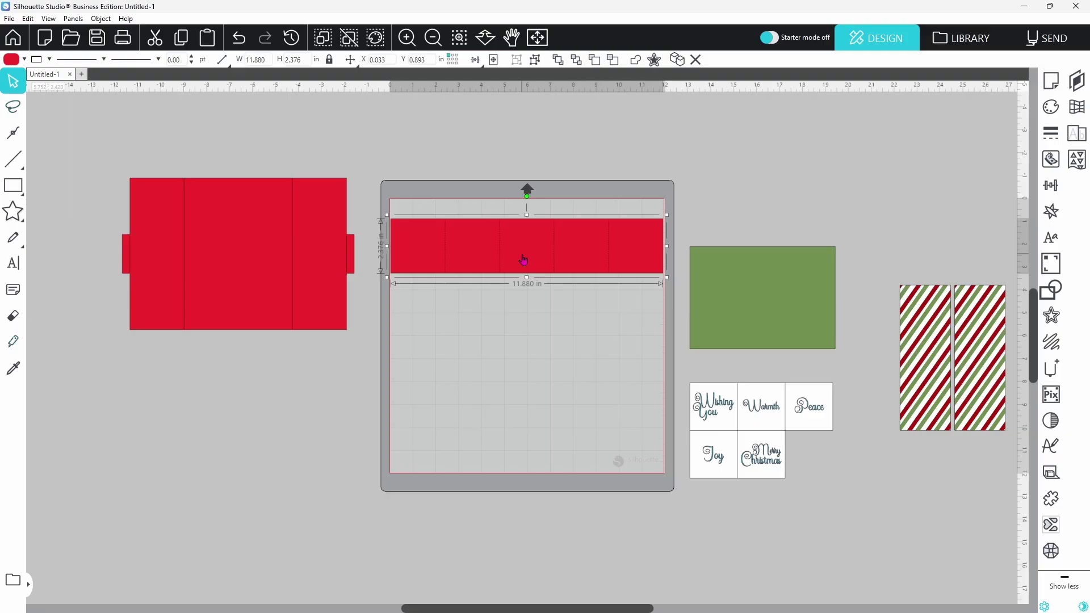
Ungroup the red strip and group its inner fold lines together.
right_click(523, 260)
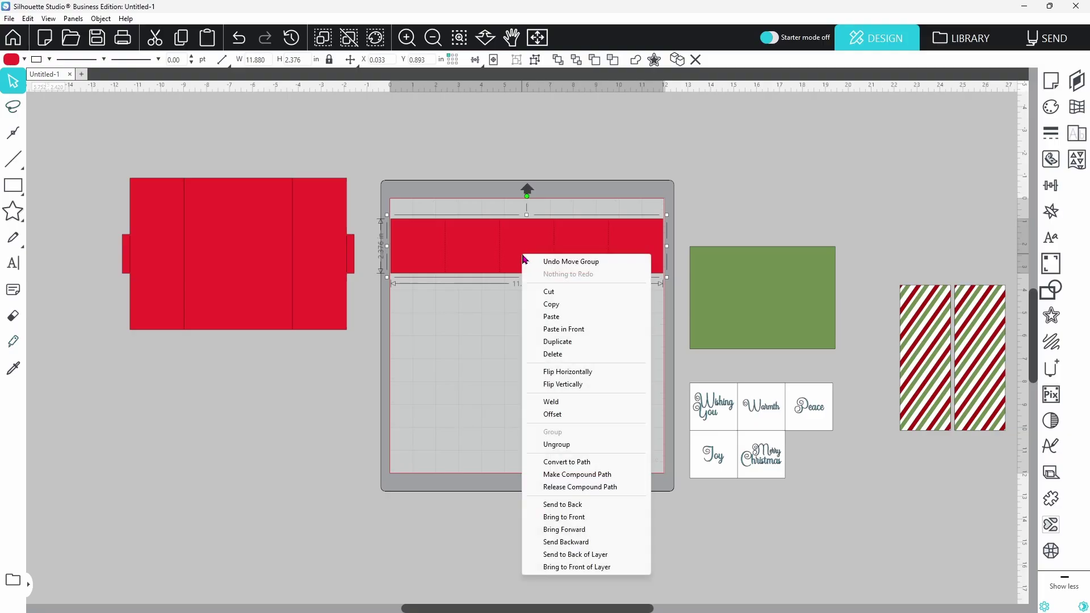
click(546, 441)
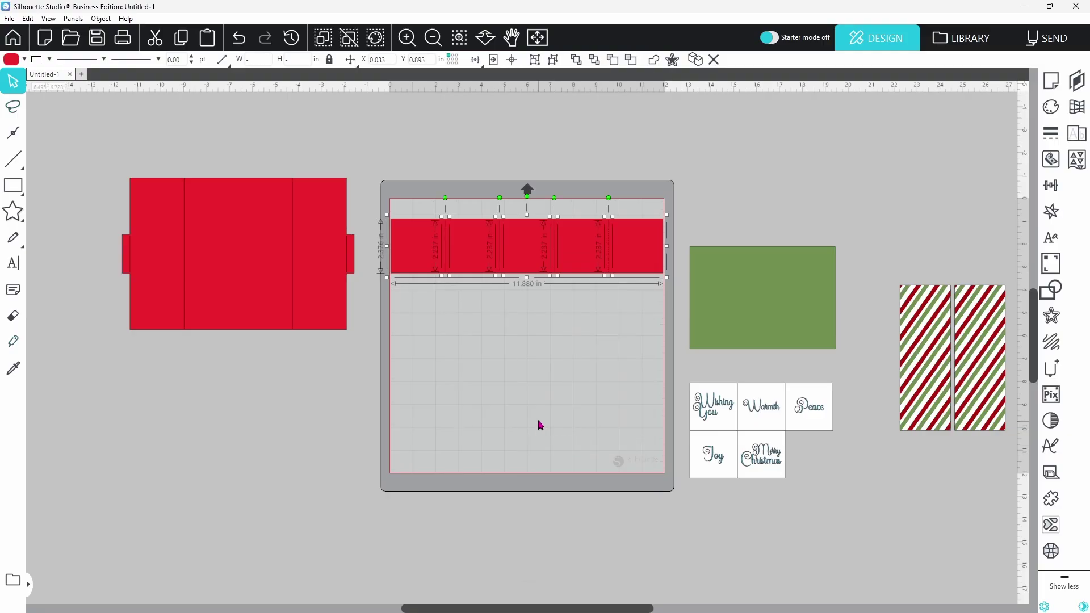
click(470, 248)
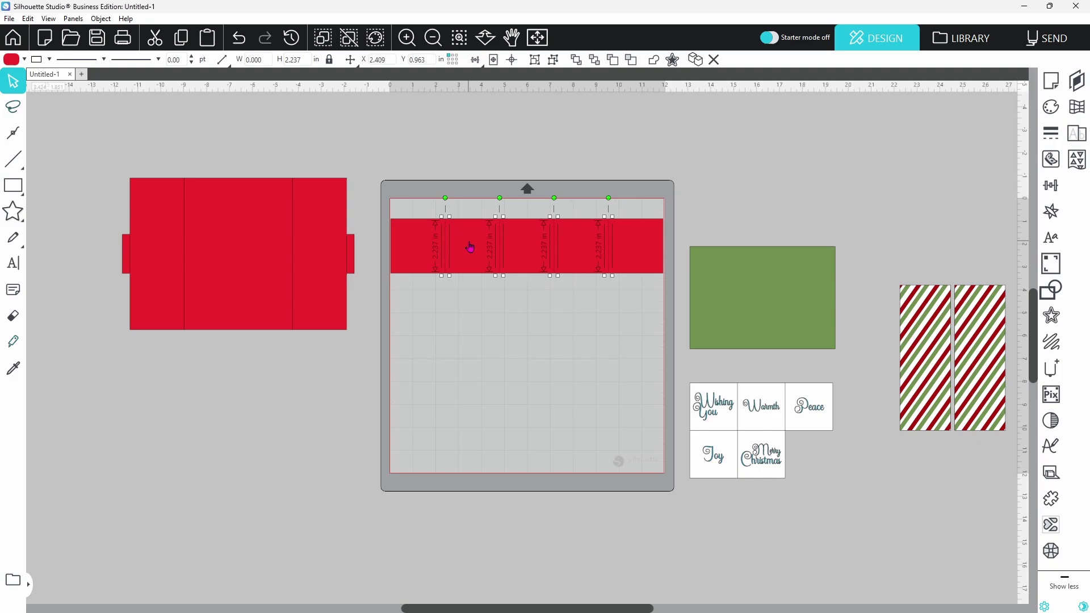
right_click(497, 226)
click(526, 396)
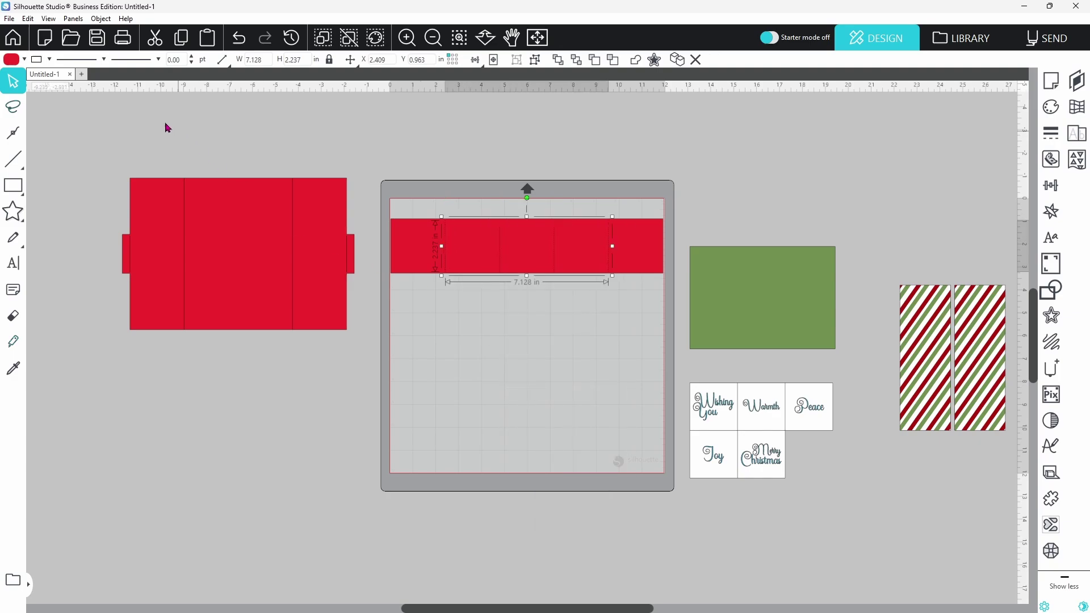
Make the fold lines solid and assign them to Tool 2 in the Send settings.
click(84, 64)
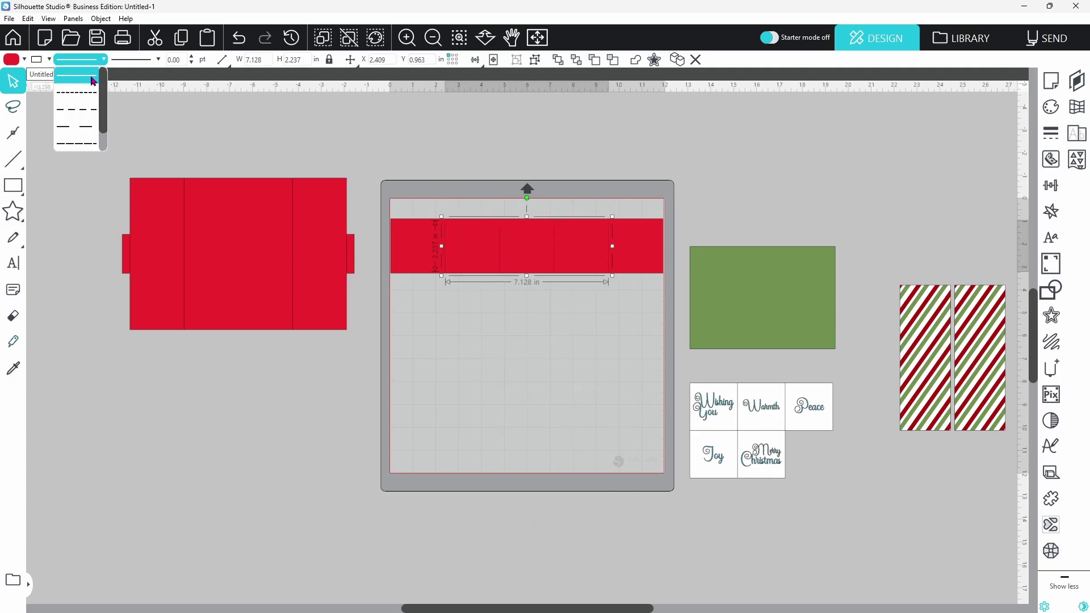
click(92, 81)
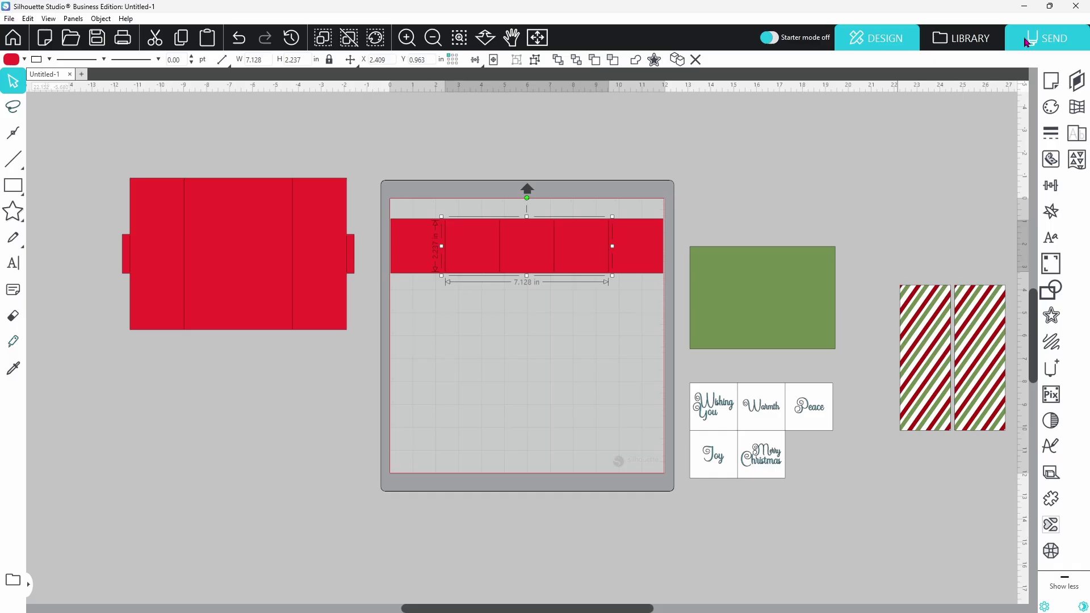
click(1035, 40)
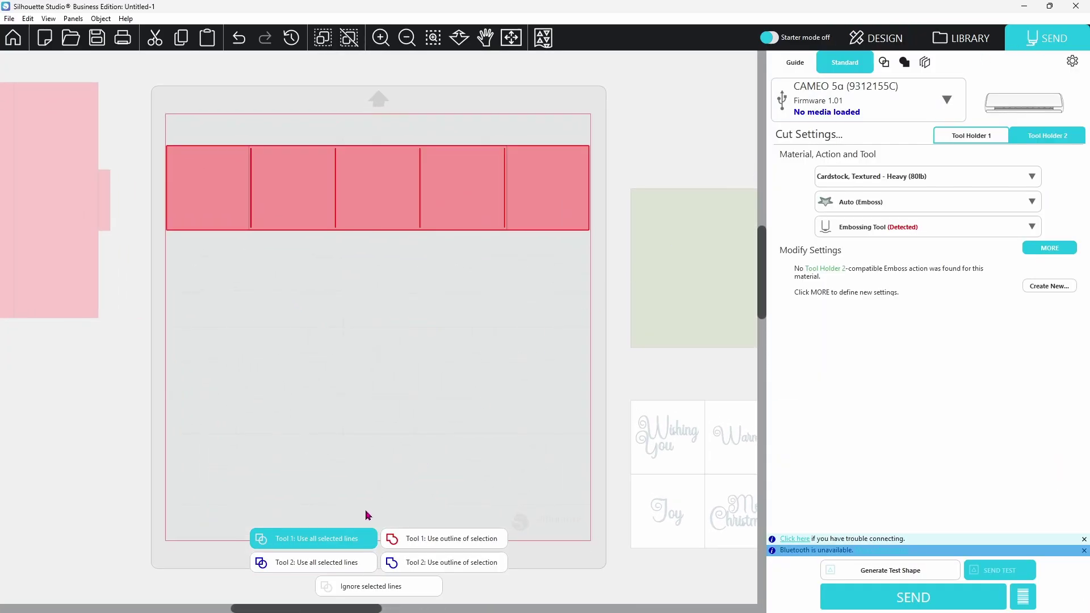
click(356, 566)
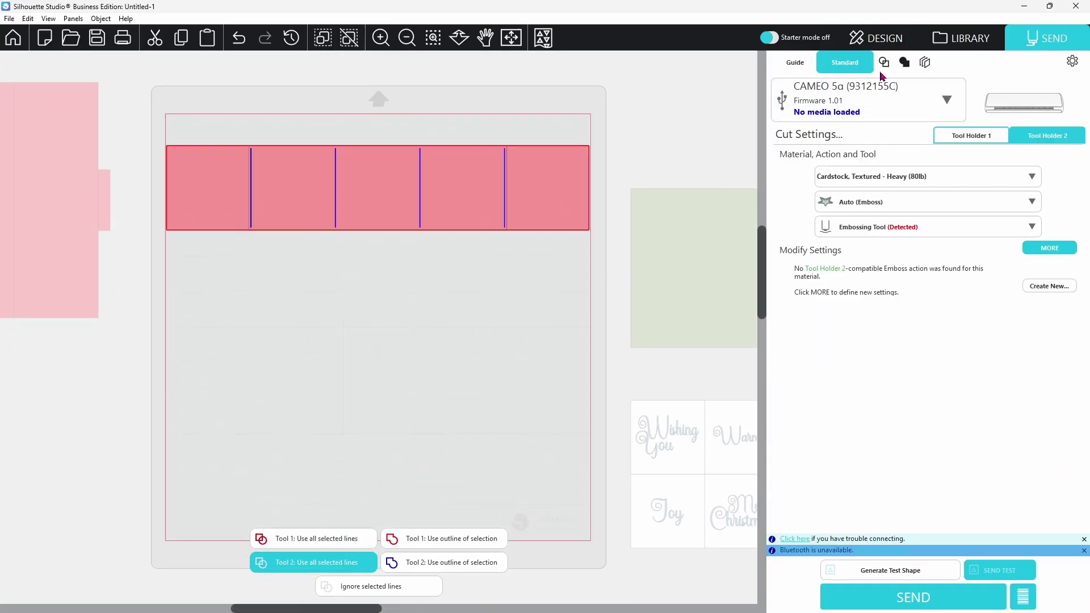
click(885, 39)
Group the whole red strip and place it across the top of the mat.
drag(411, 187, 585, 291)
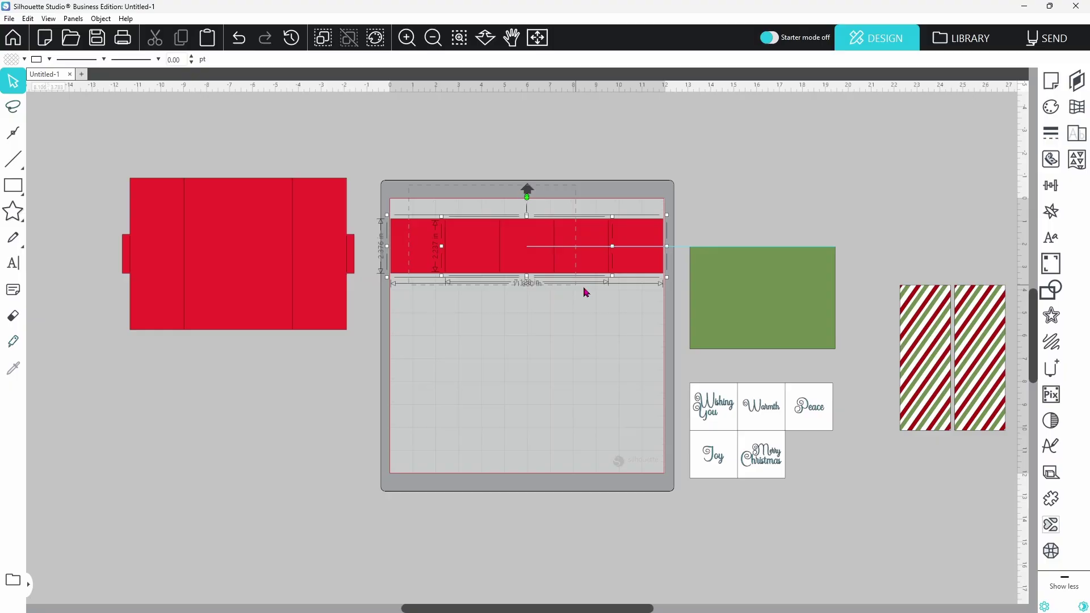
right_click(625, 258)
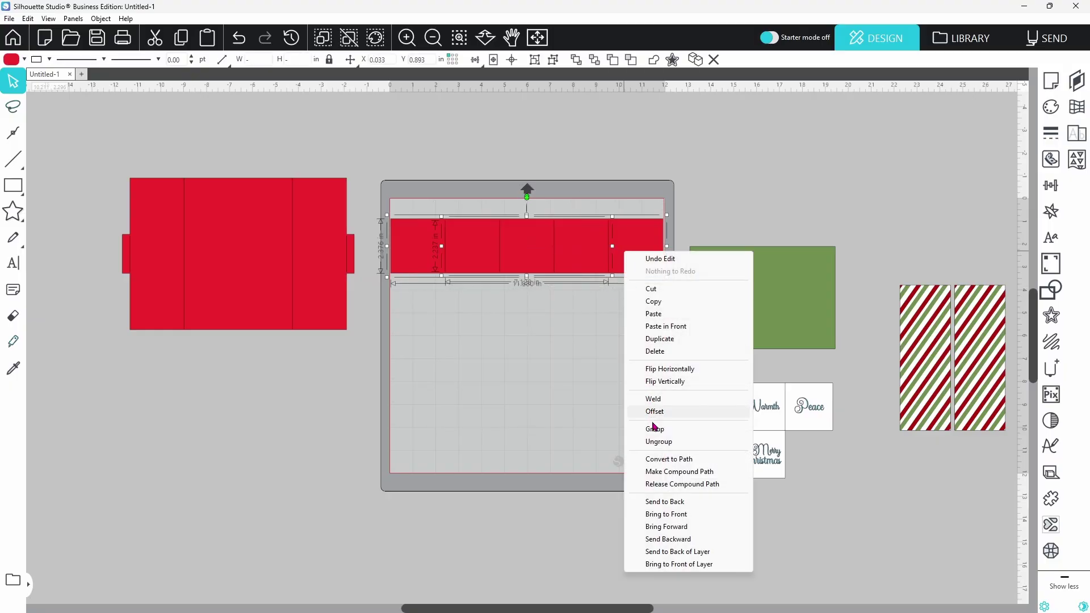
click(631, 429)
drag(617, 272, 353, 393)
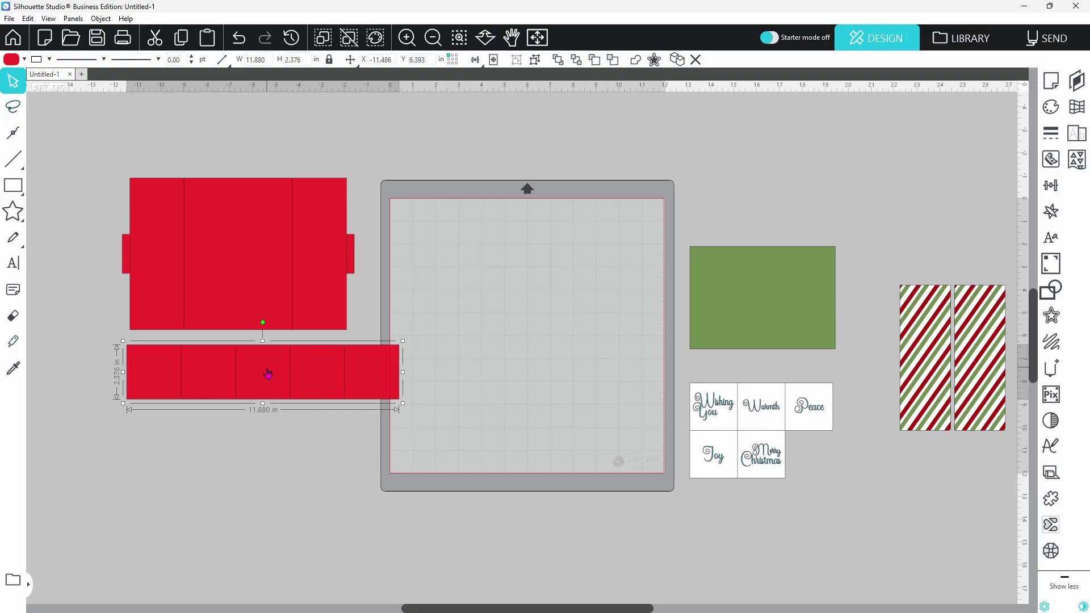
drag(267, 372, 528, 231)
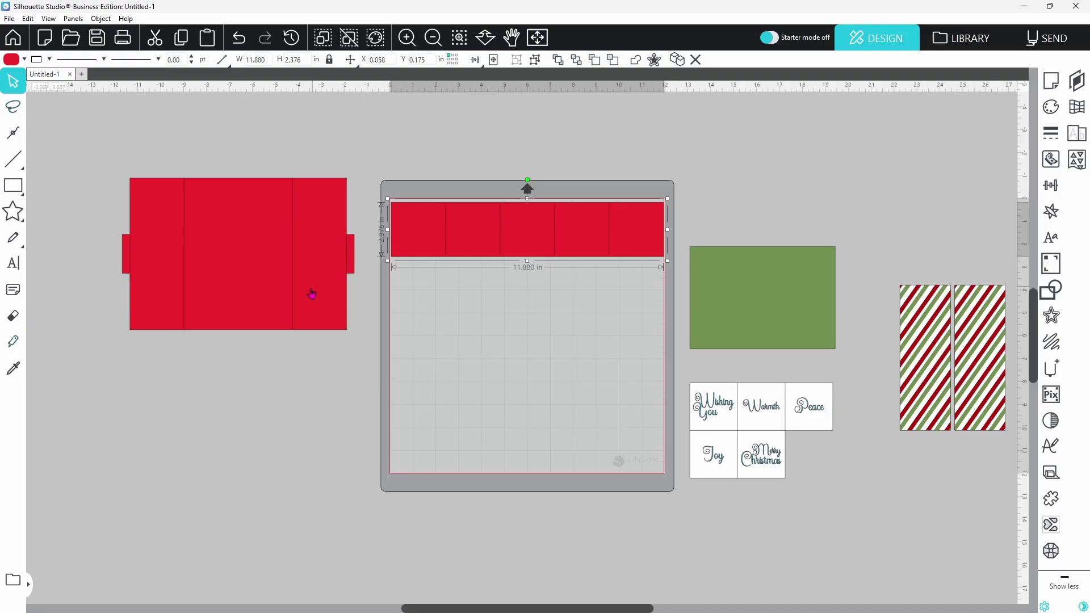
Move the green rectangle up with the sentiment tiles beneath it, and the striped panels onto the mat.
drag(314, 294, 333, 304)
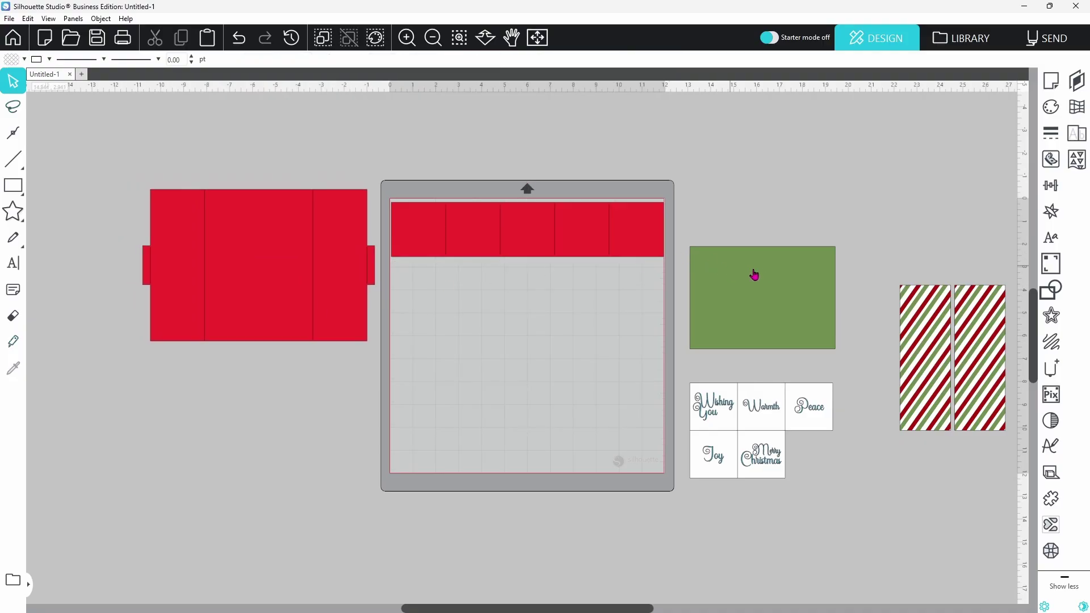
drag(755, 272, 750, 219)
drag(755, 394, 747, 318)
drag(913, 356, 590, 337)
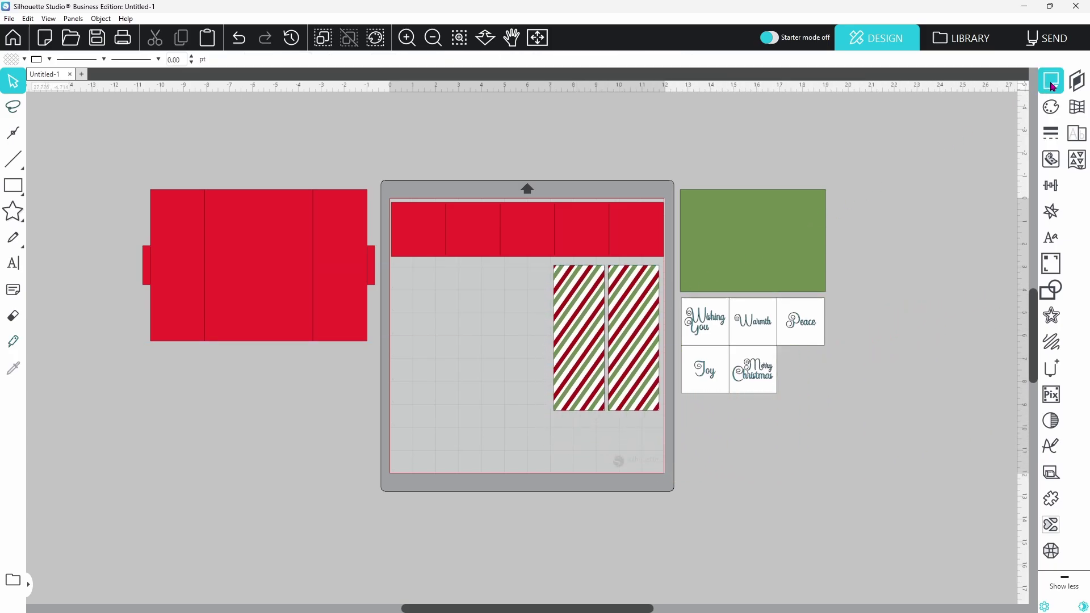
Set the media size to Letter and nudge the left red card piece slightly.
click(1051, 86)
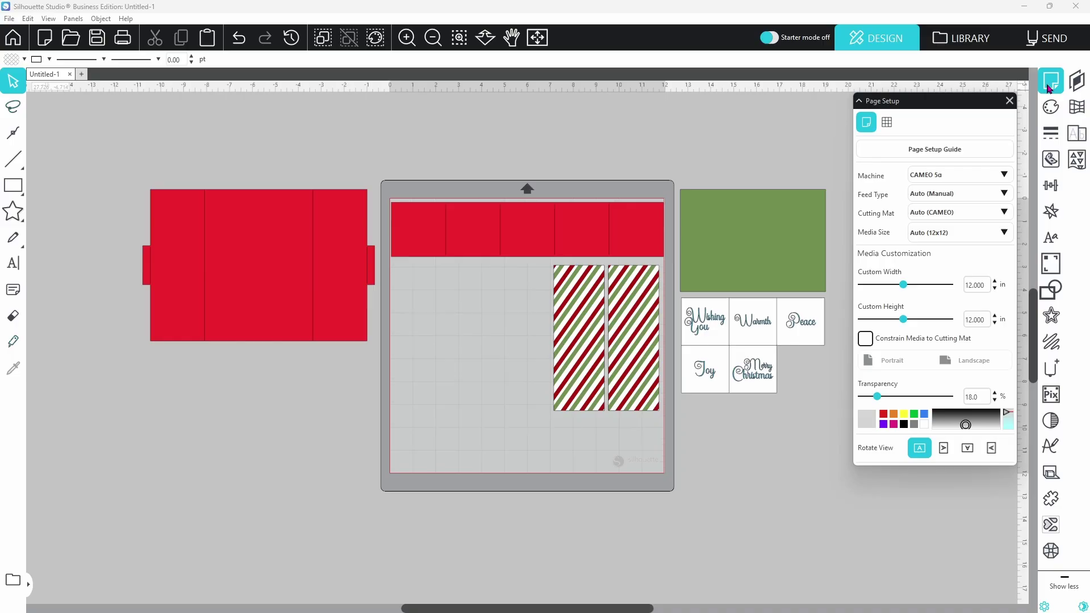
click(1004, 237)
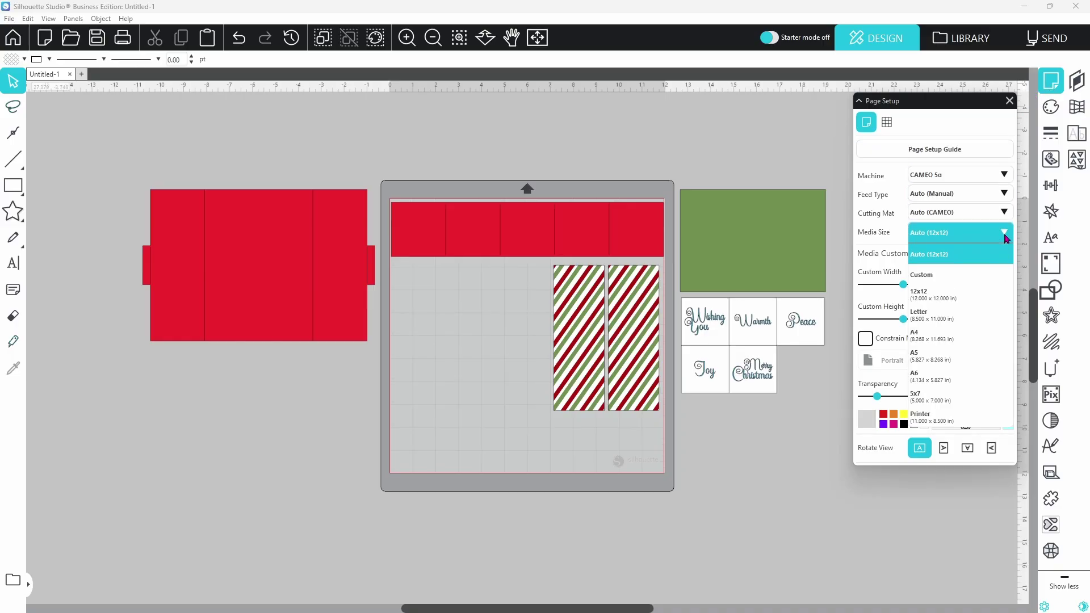
click(967, 323)
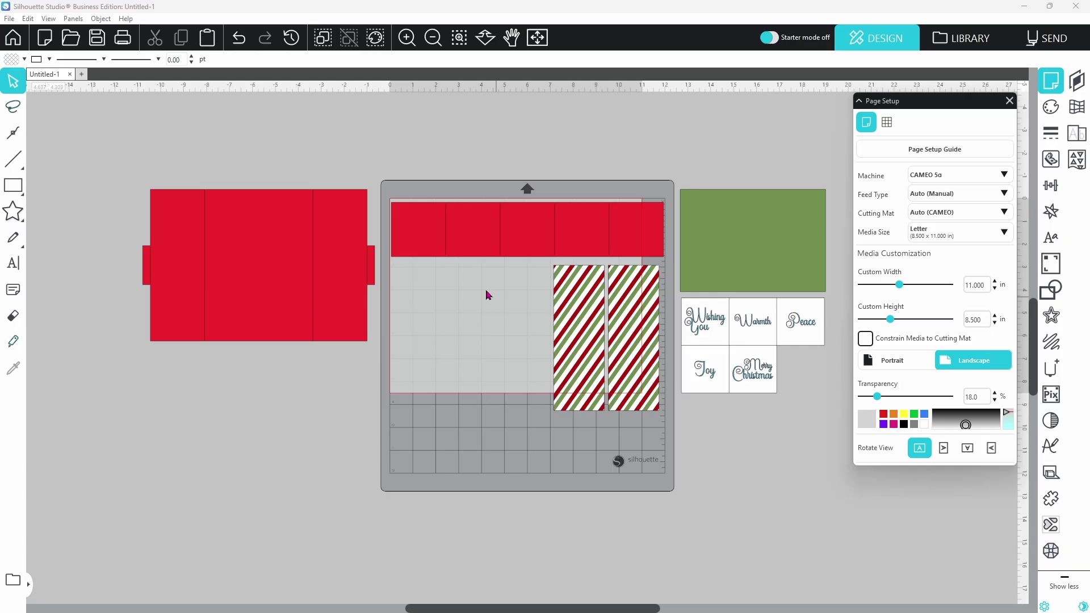
drag(357, 289, 361, 293)
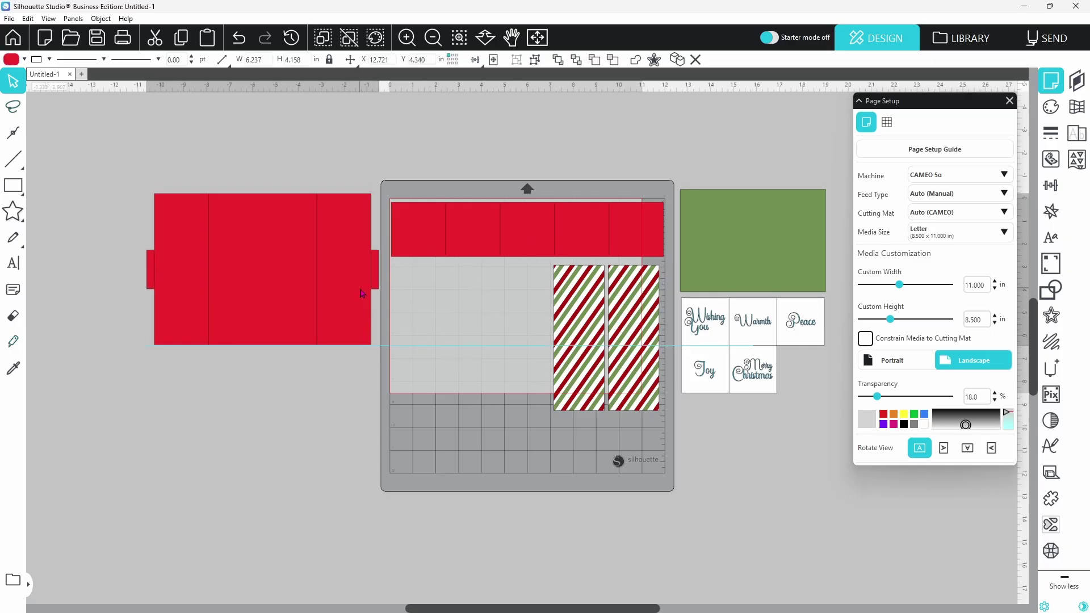
click(511, 261)
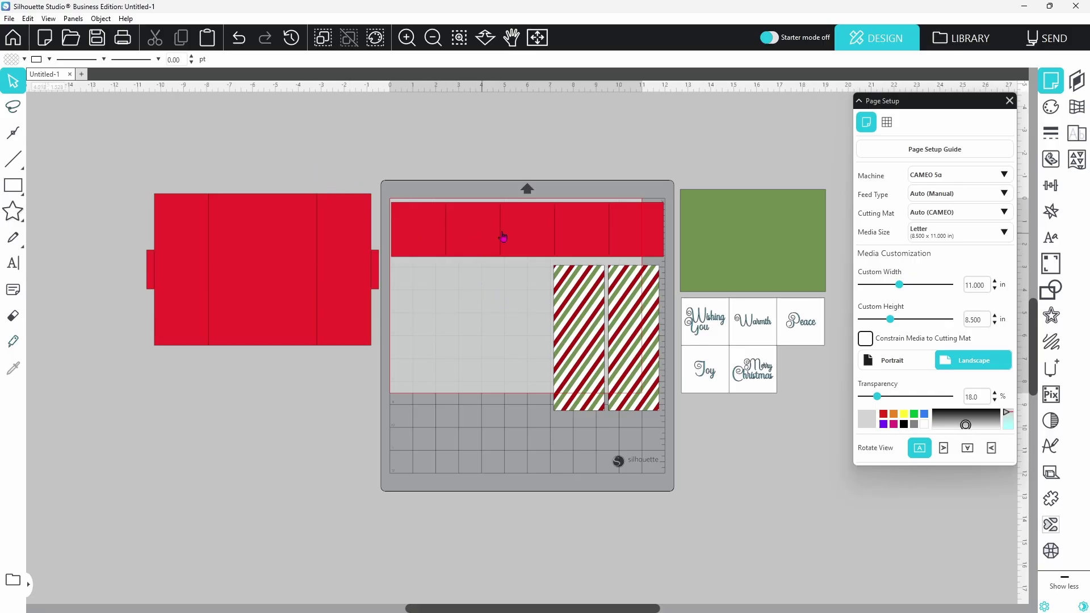
Group all card pieces and shrink the group to 27.156 × 8.851 in.
drag(277, 161, 824, 410)
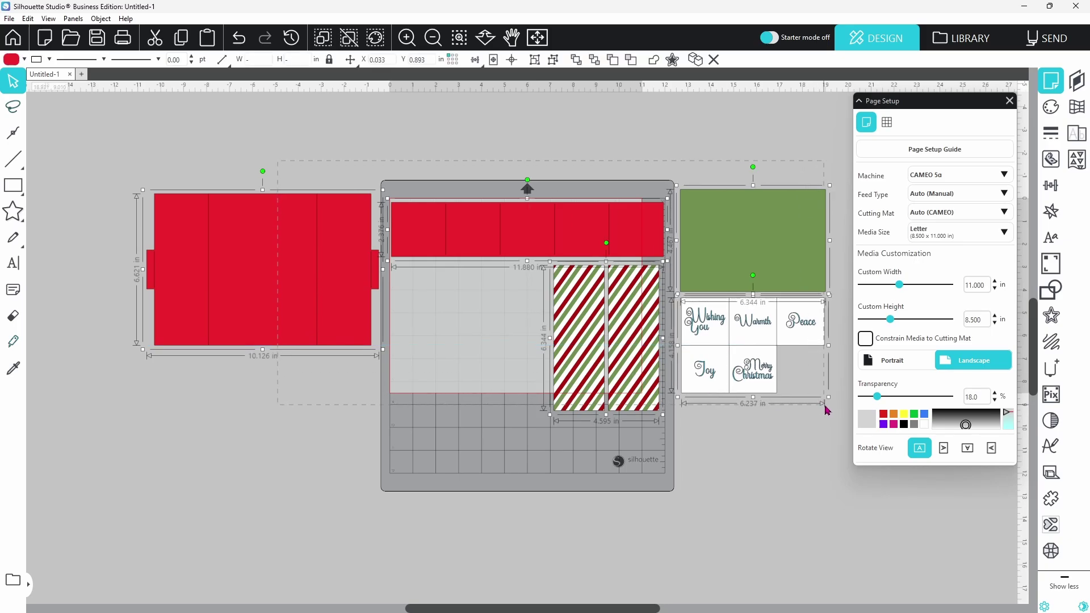
right_click(761, 377)
click(791, 234)
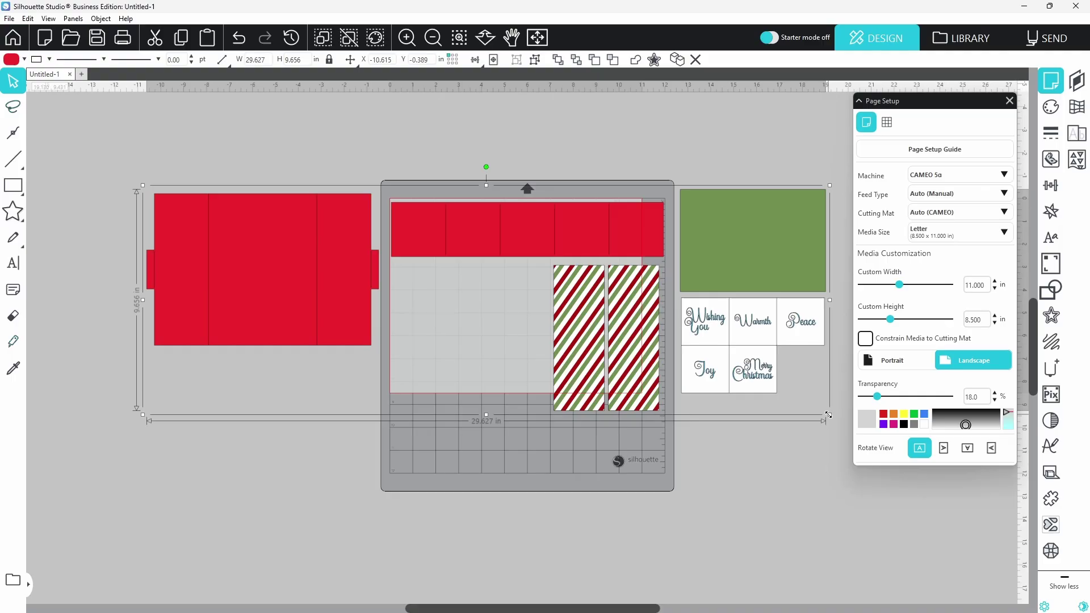
drag(833, 419, 813, 409)
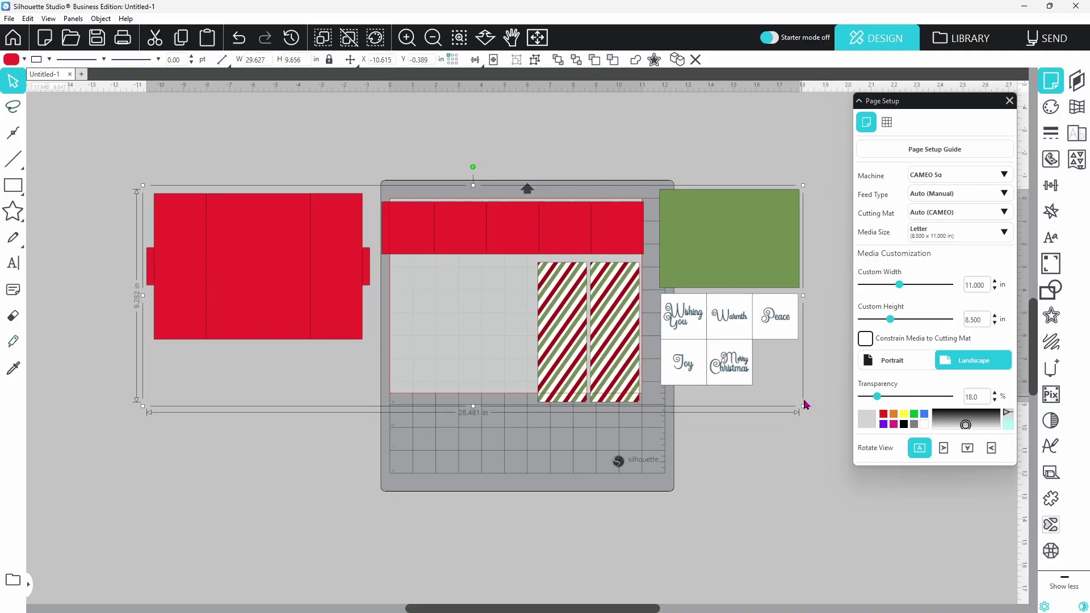
drag(806, 404, 792, 397)
mouse_move(531, 247)
mouse_down()
mouse_move(547, 252)
mouse_move(520, 244)
mouse_up()
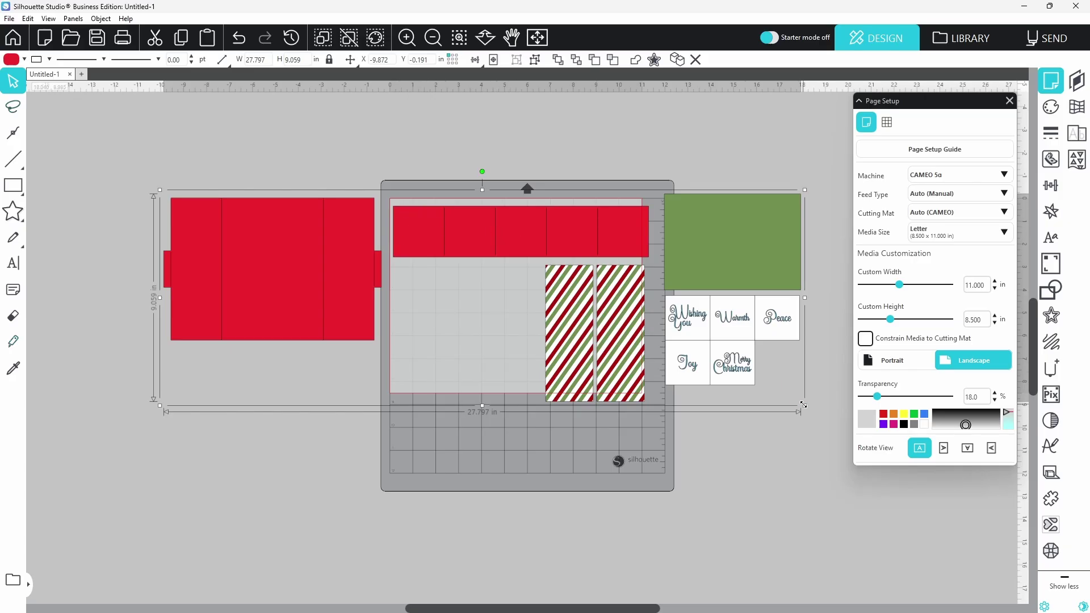
drag(805, 406, 796, 399)
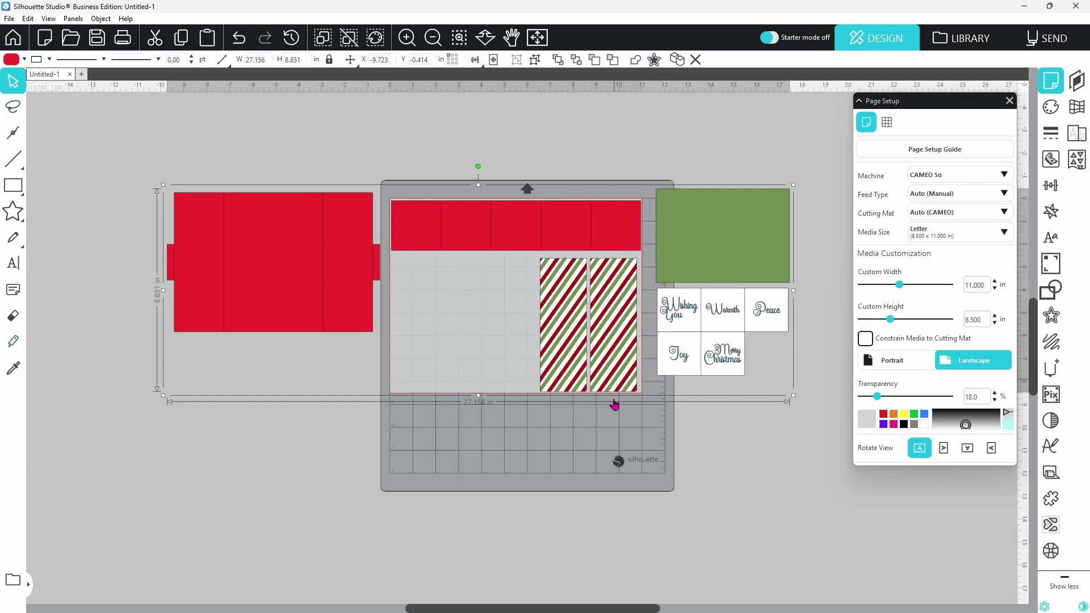
Ungroup the pieces and place the striped panels on the page below the red strip's left end.
right_click(616, 368)
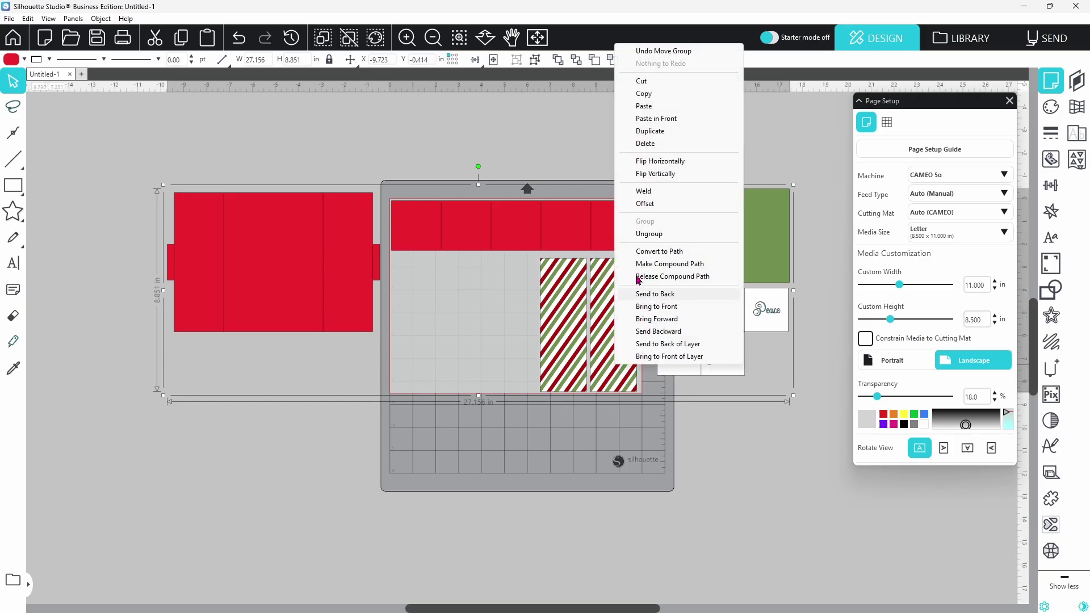
click(647, 234)
click(638, 429)
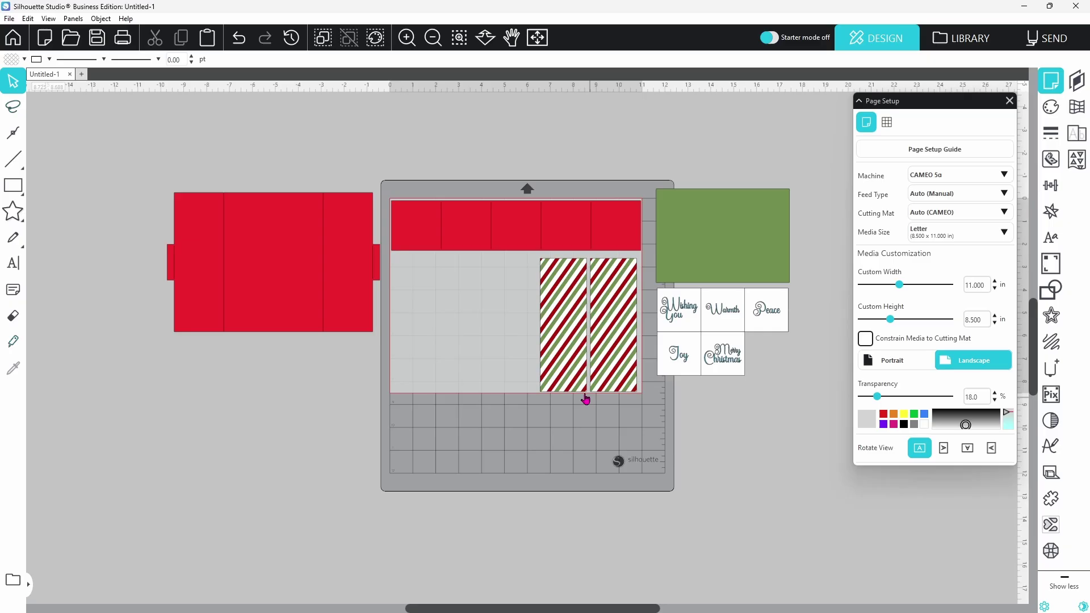
drag(562, 379, 352, 313)
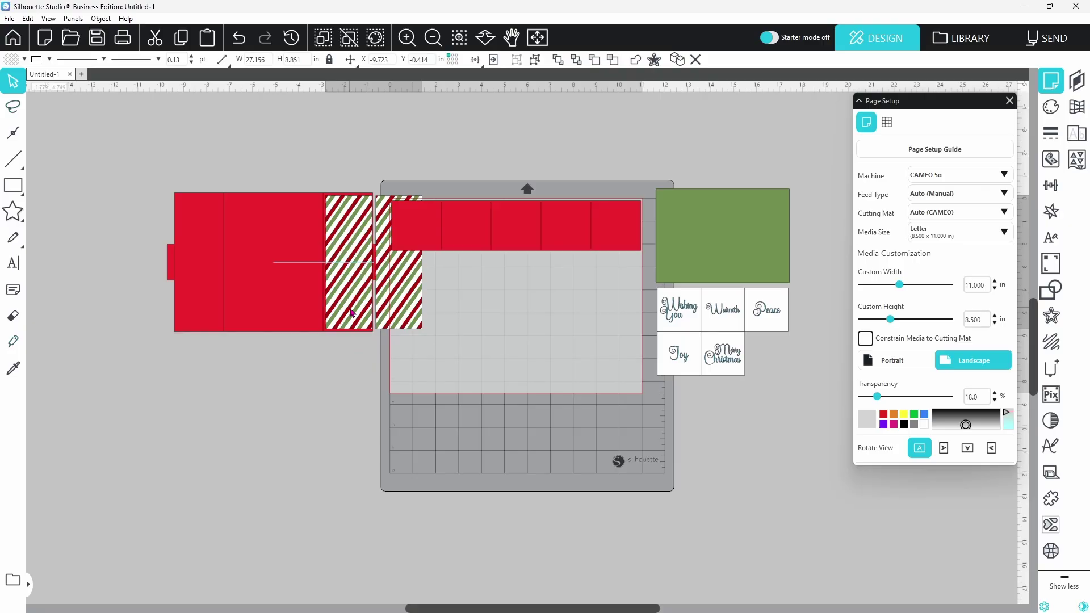
click(363, 335)
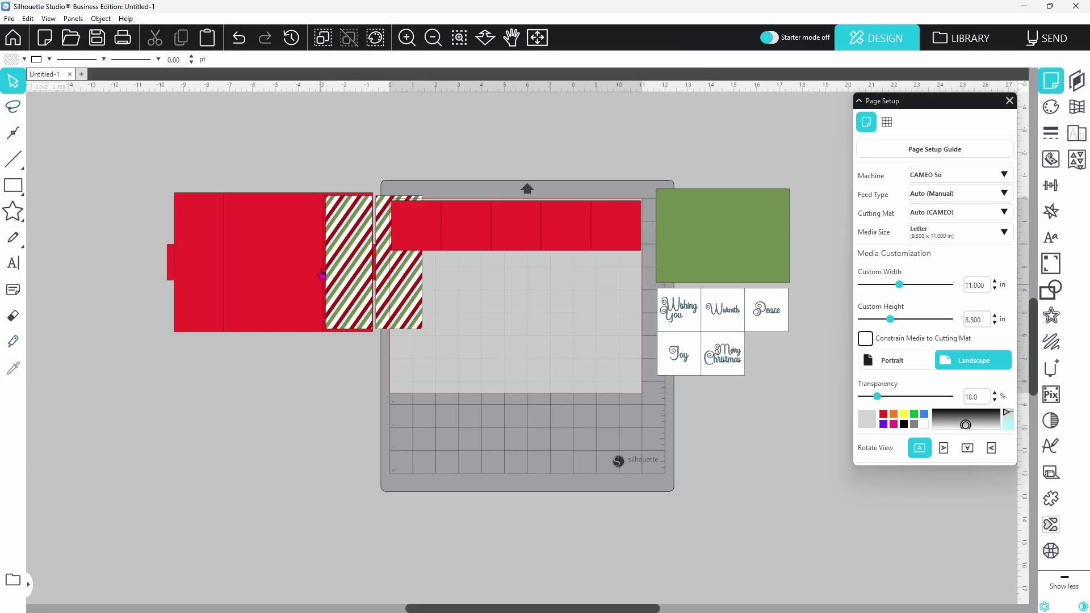
drag(356, 228, 427, 287)
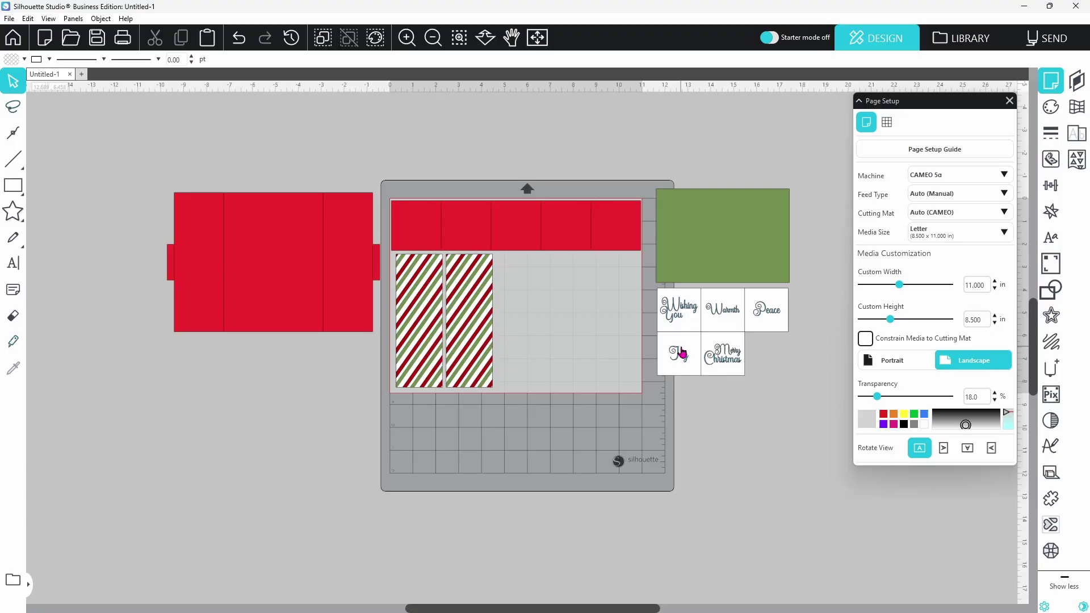
Move the sentiment tiles off the page to the right.
drag(684, 356, 621, 268)
click(594, 253)
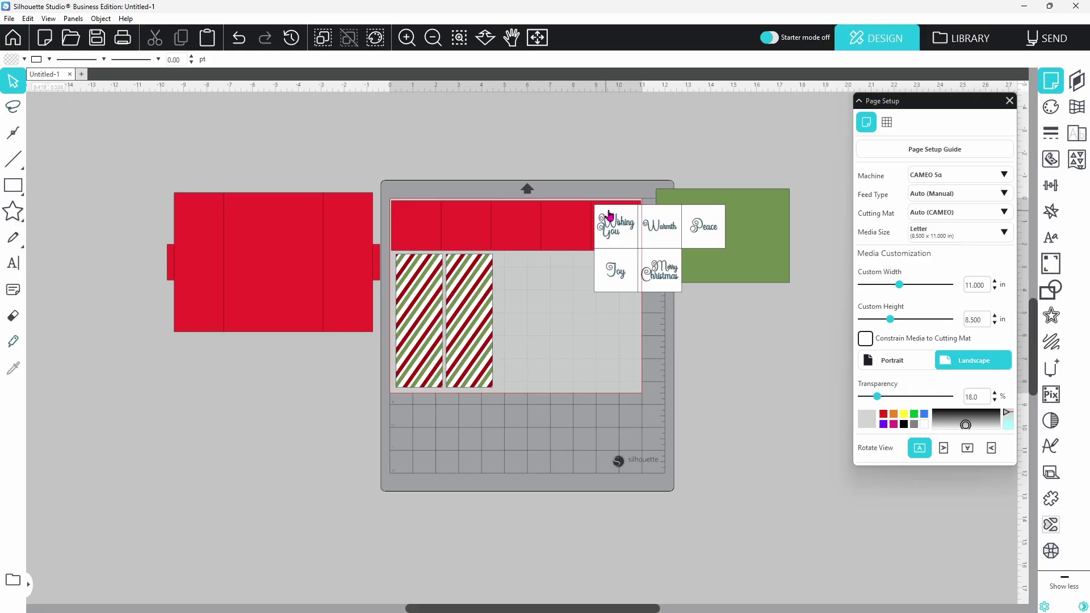
drag(615, 221, 706, 349)
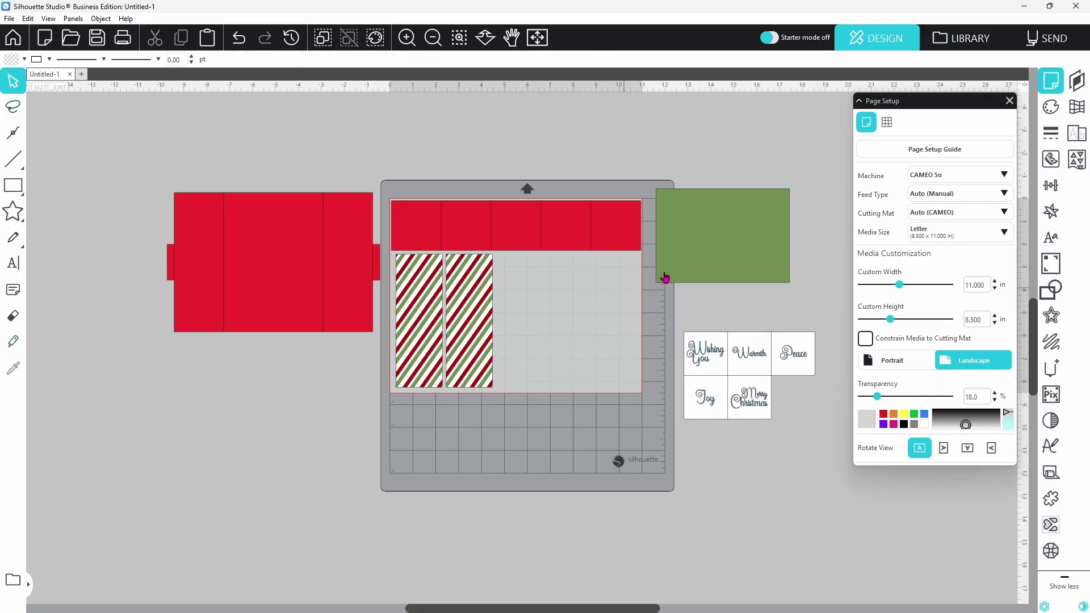
Bring the green panel toward the page and rotate it to 90°.
drag(710, 272, 561, 352)
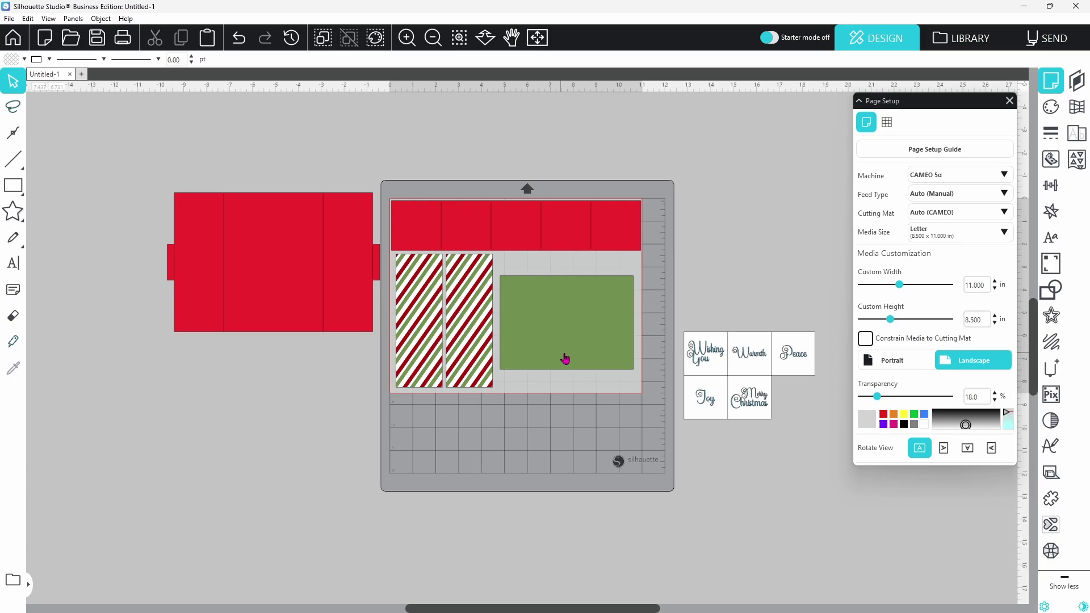
click(499, 318)
click(563, 328)
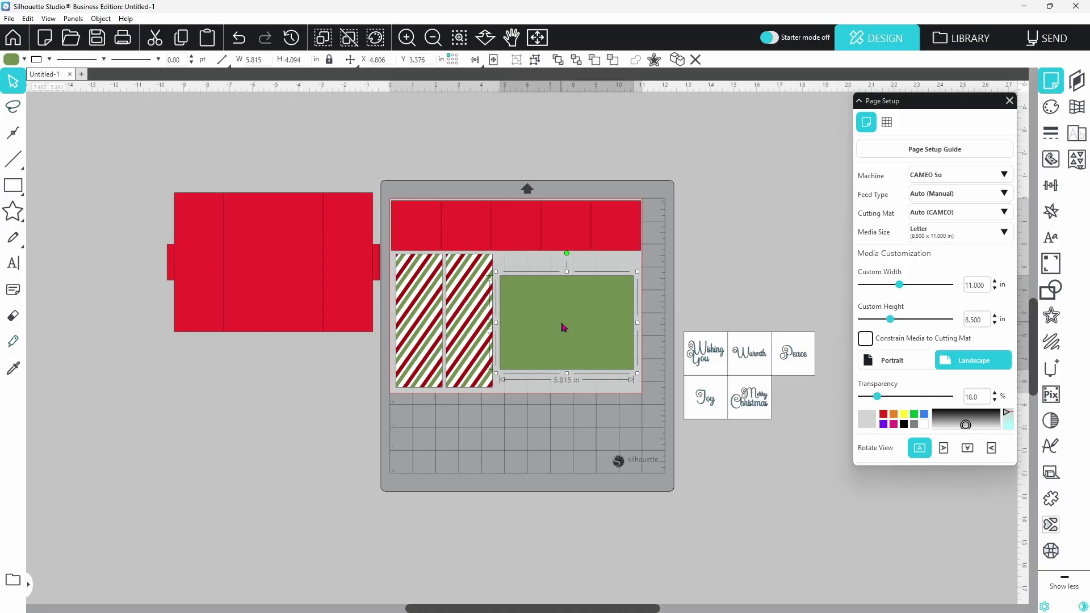
click(1052, 187)
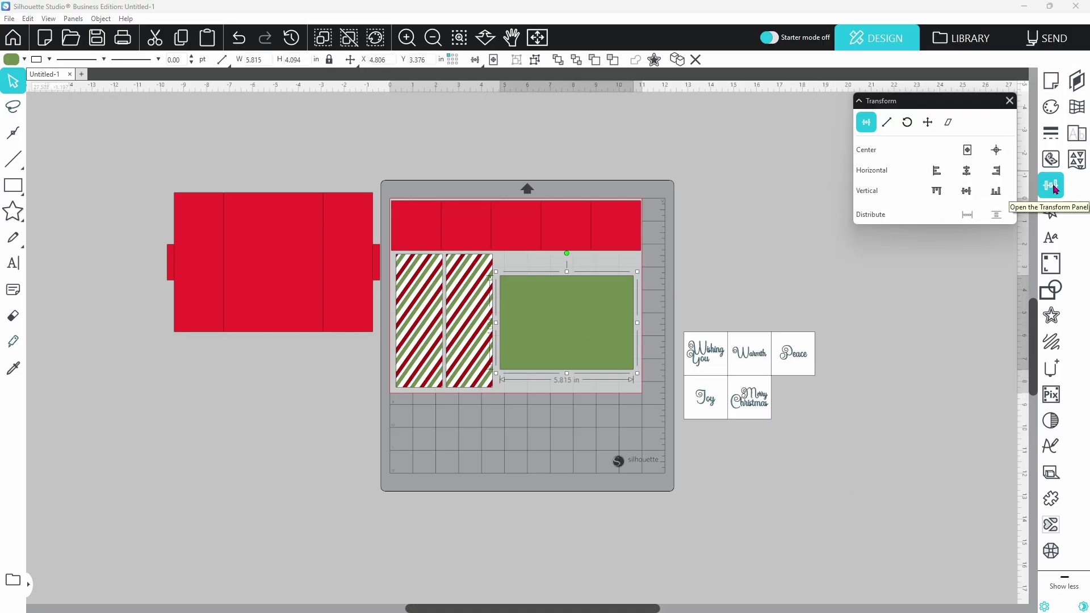
click(908, 129)
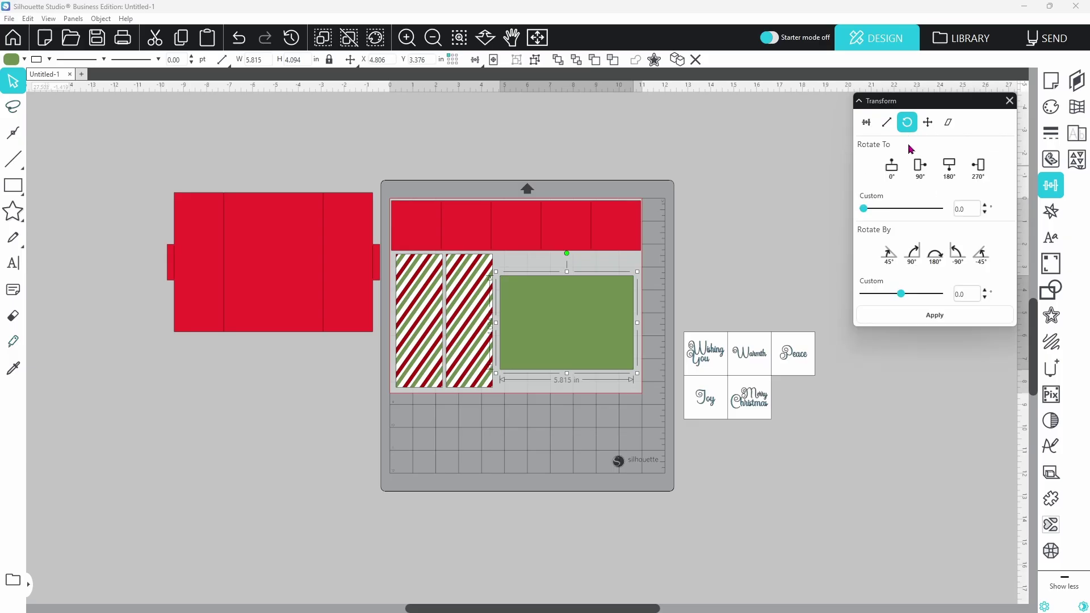
click(918, 171)
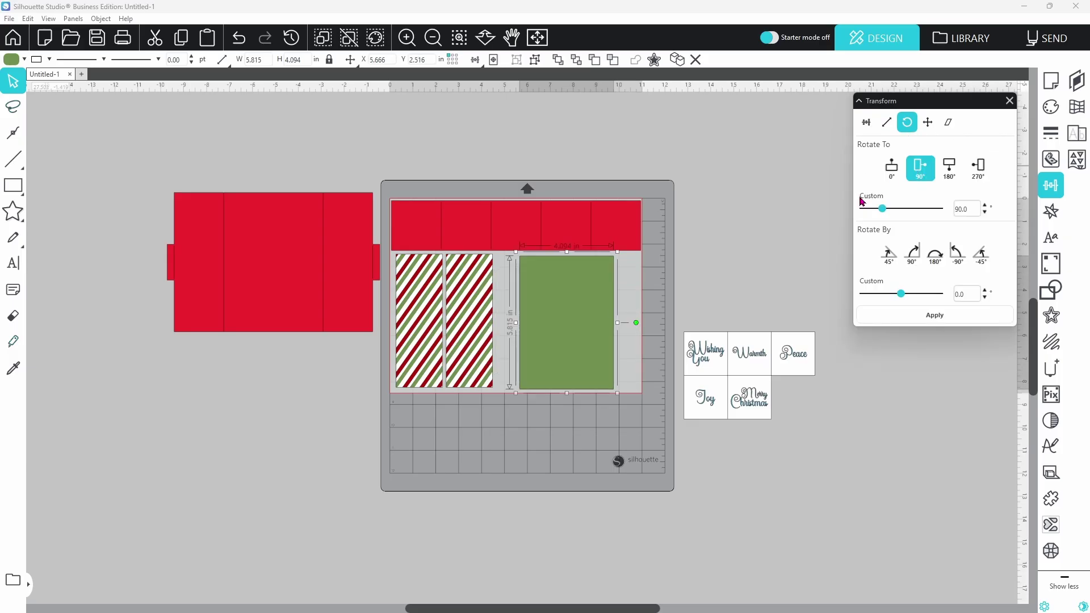
Place the upright green panel on the mat beside the striped panels.
drag(577, 353, 282, 290)
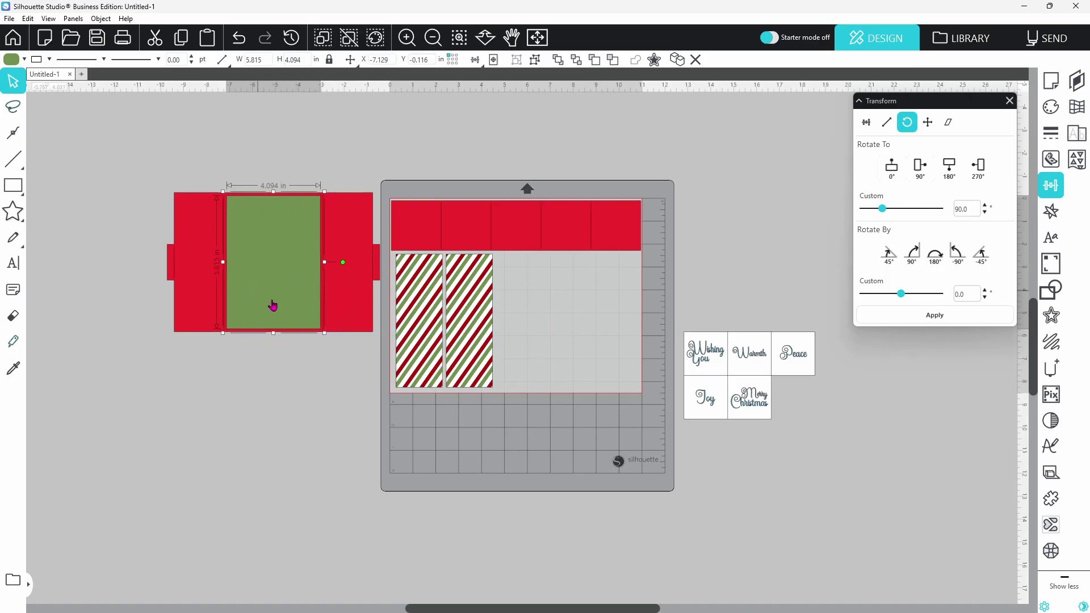
drag(272, 306, 557, 360)
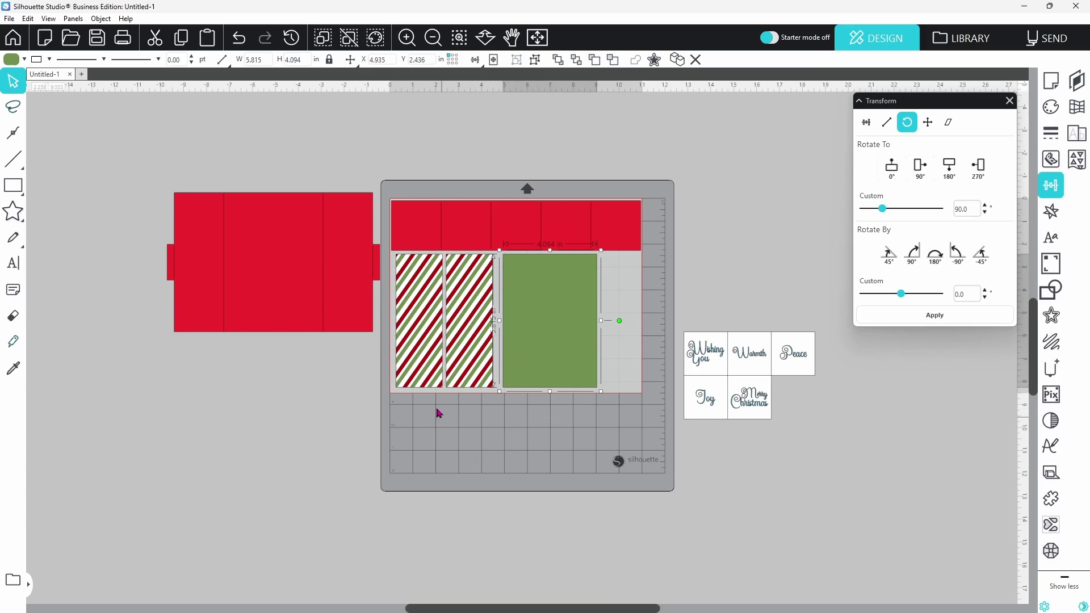
mouse_move(414, 380)
mouse_down()
mouse_move(320, 380)
mouse_move(209, 329)
mouse_move(301, 378)
mouse_move(425, 389)
mouse_up()
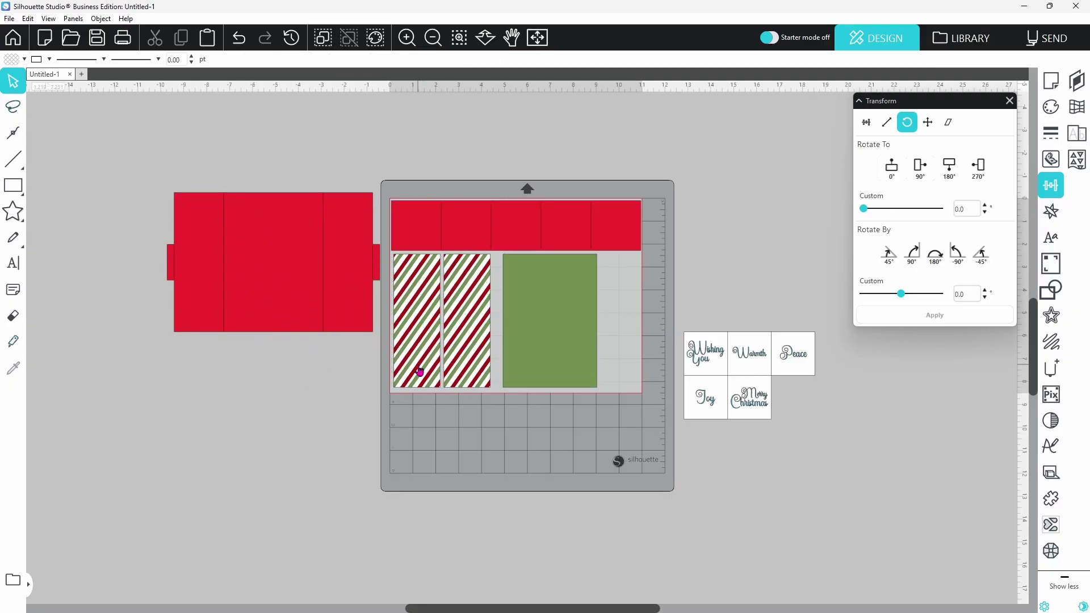
Duplicate the two striped panels below the originals and drag the sentiment tag sheet onto the mat.
click(419, 372)
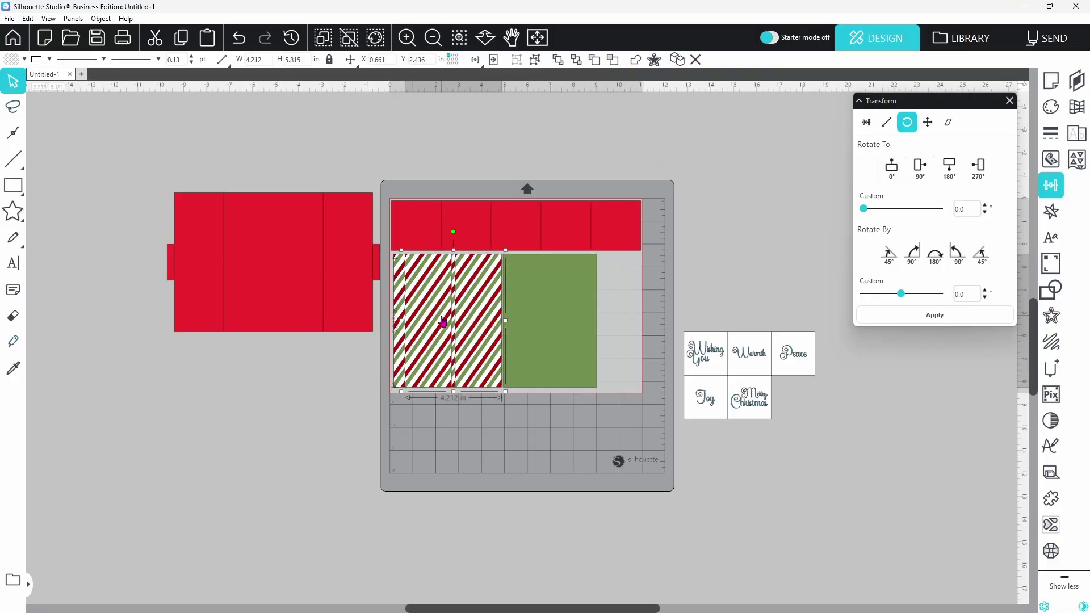
drag(431, 331, 432, 459)
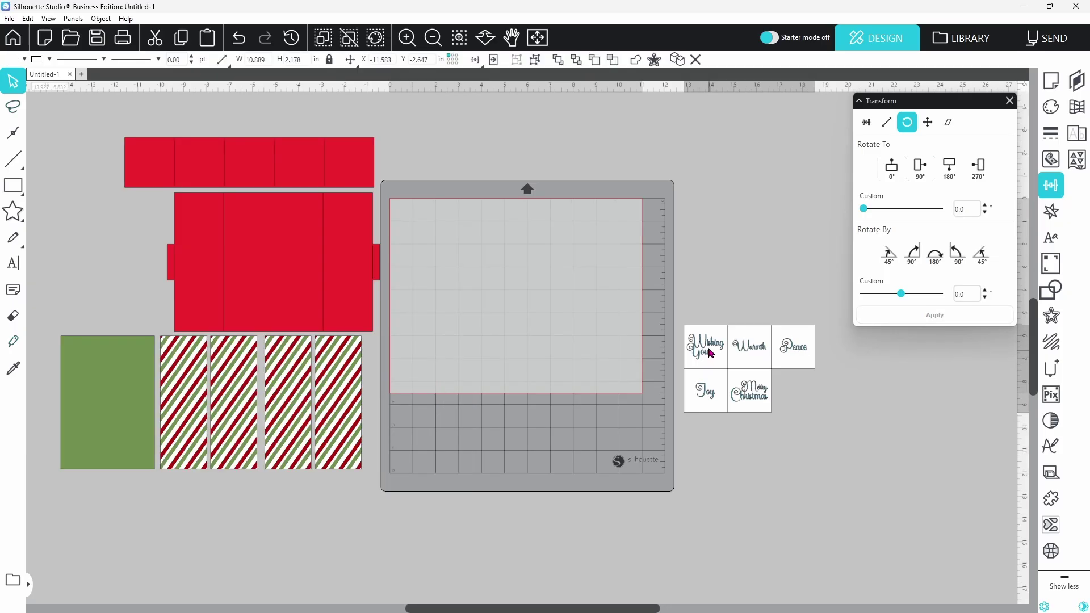
drag(703, 351, 477, 267)
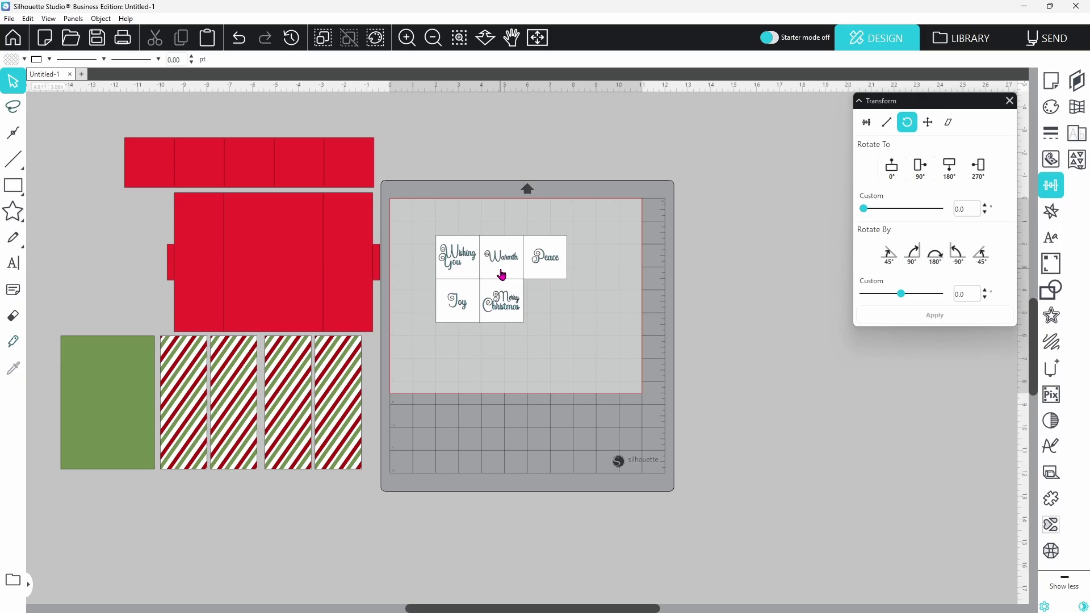
Ungroup the tag sheet and move the white tile squares off the page.
scroll(499, 273, up, 3)
right_click(473, 289)
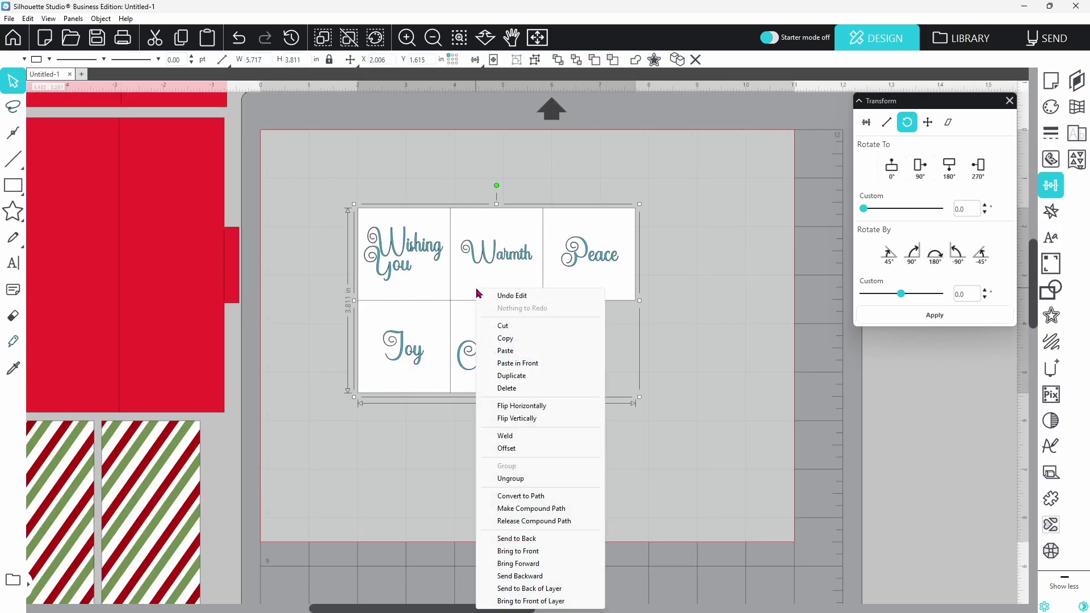
click(517, 479)
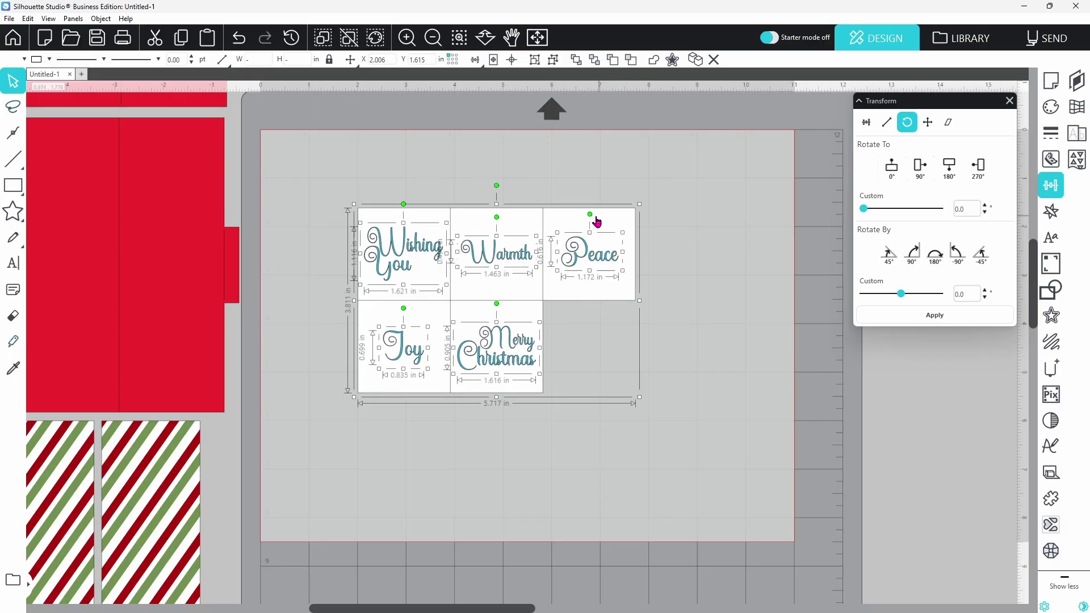
click(736, 353)
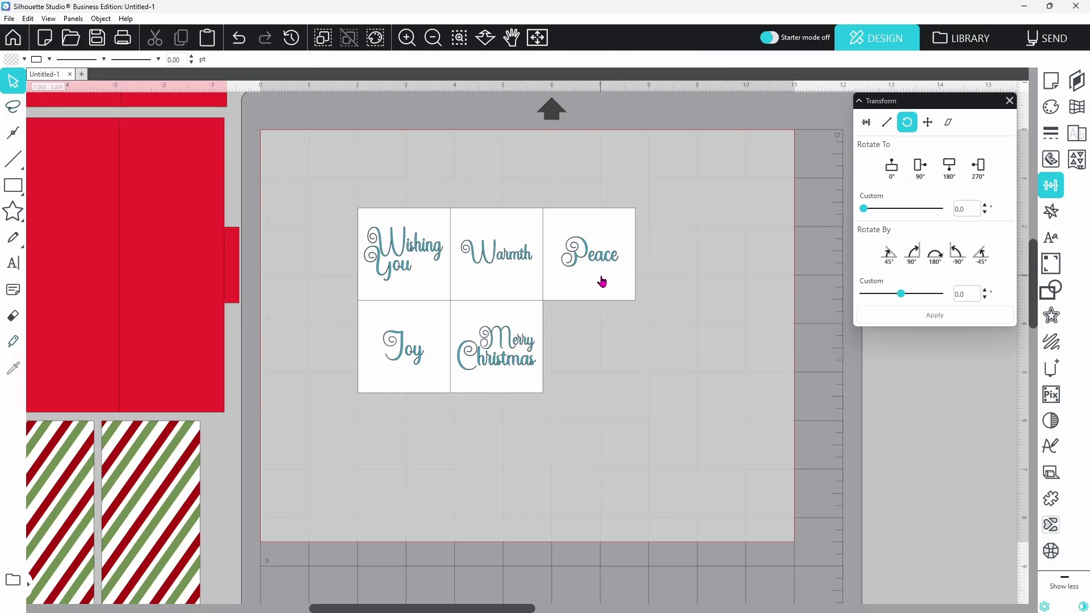
drag(602, 283, 961, 382)
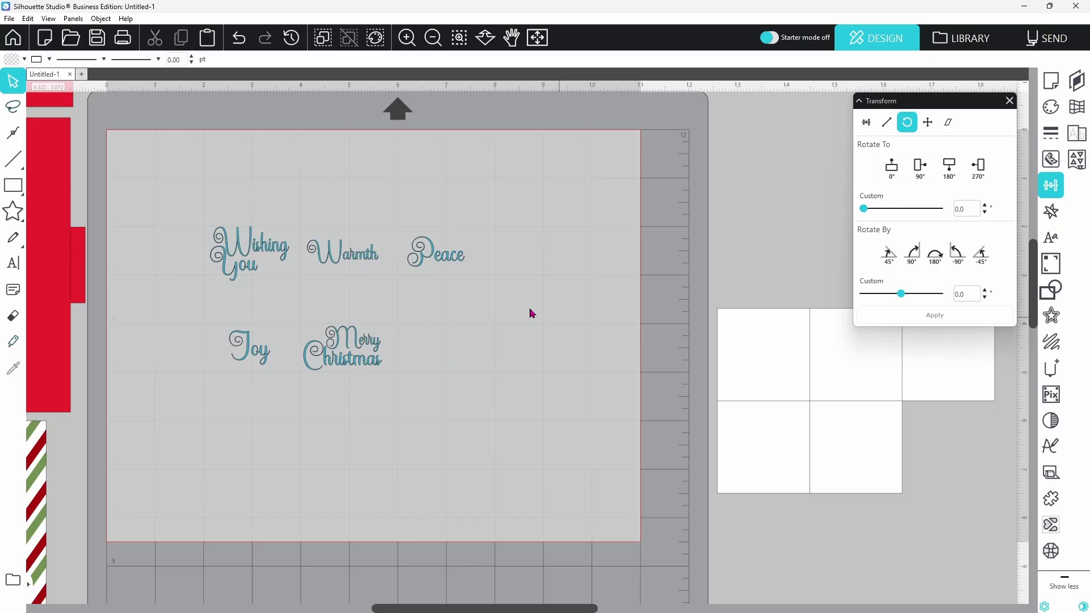
Group the five sentiment words together.
drag(206, 205, 454, 411)
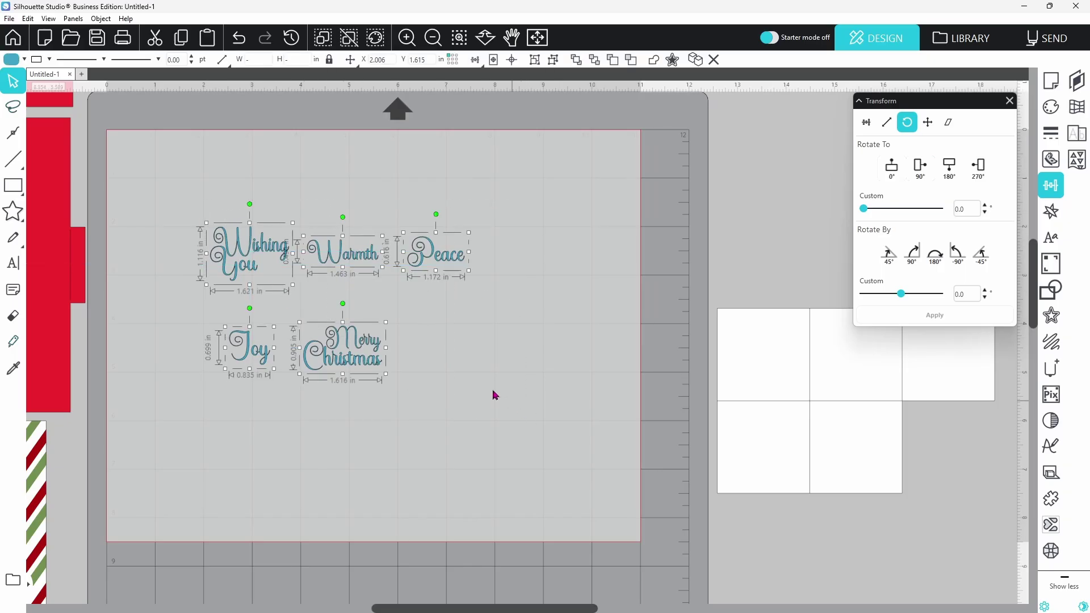
right_click(346, 353)
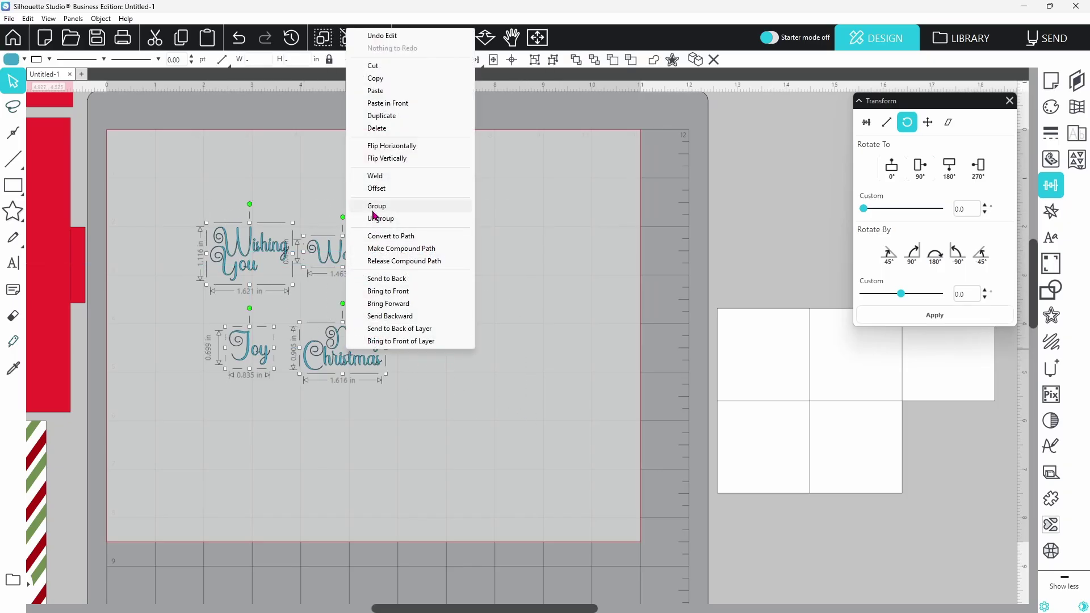
click(503, 311)
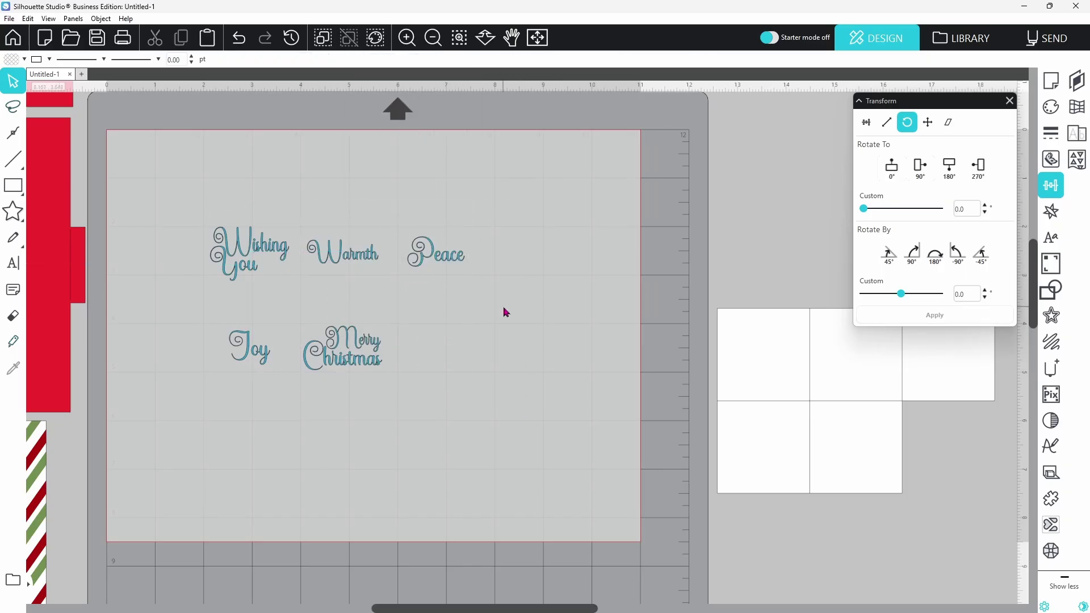
Give the word group a concentric sketch fill at 0.005 in spacing with an outline sketch edge.
click(356, 366)
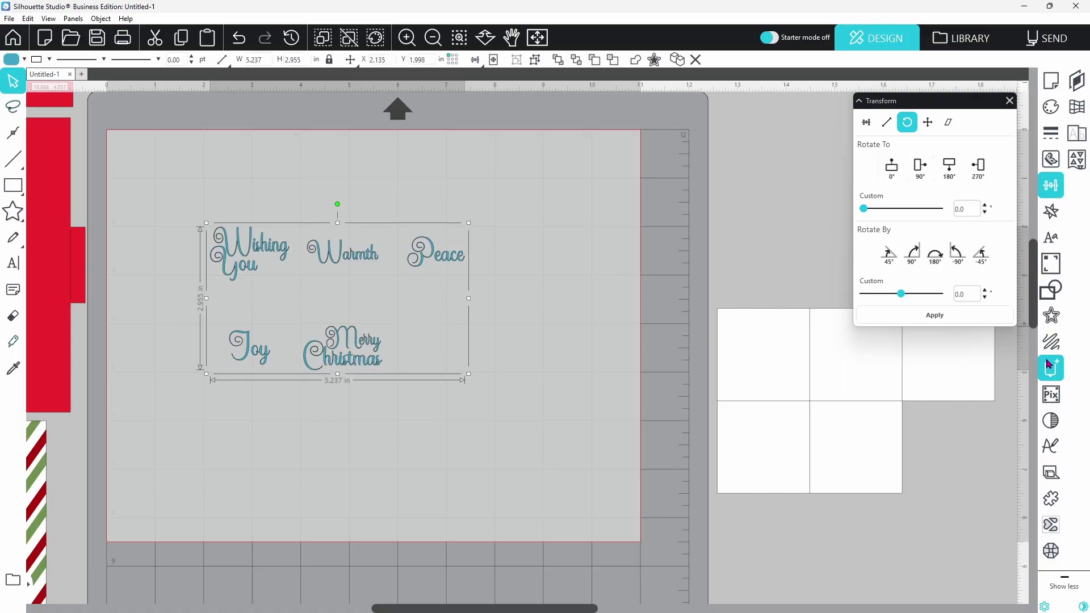
click(1051, 341)
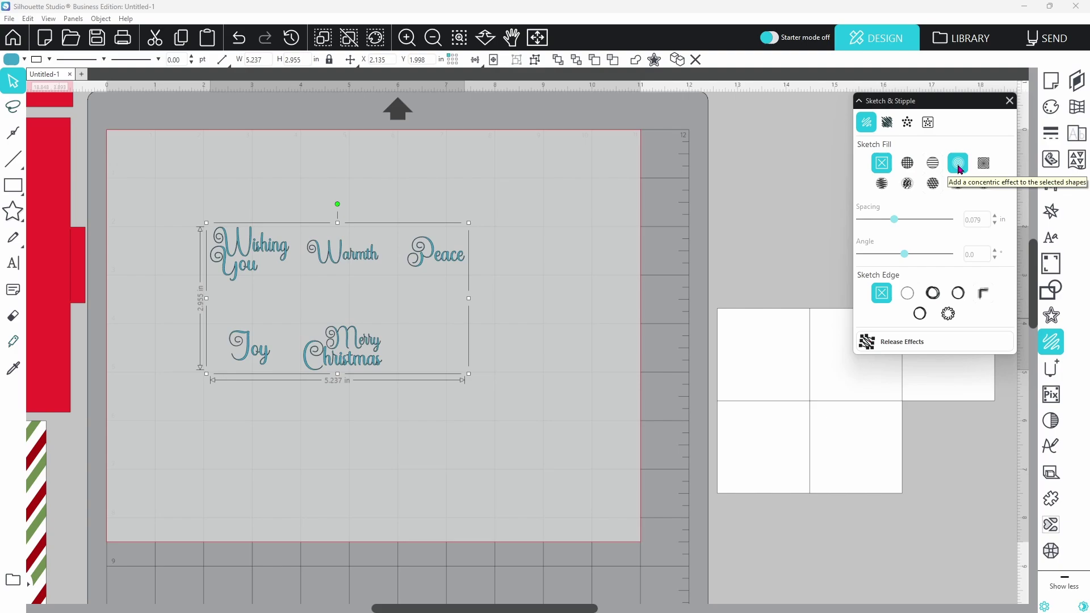
click(958, 166)
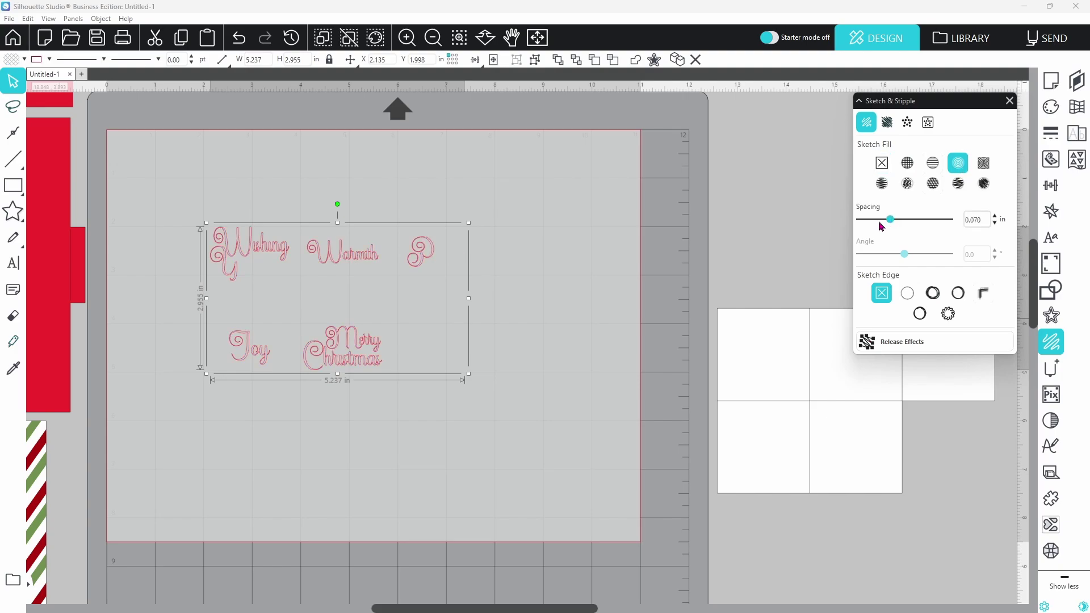
drag(880, 226, 866, 226)
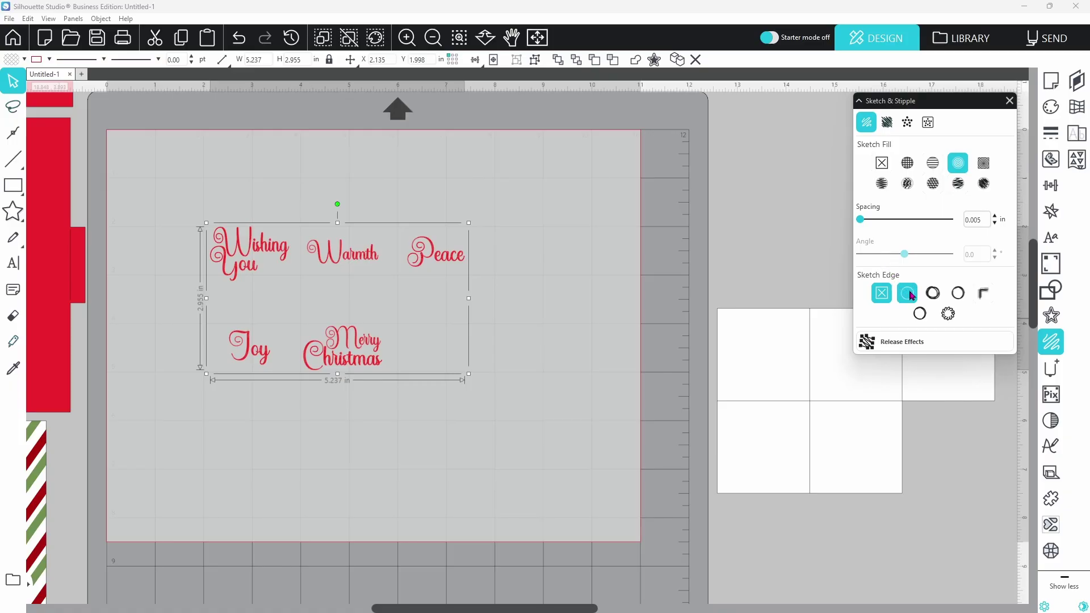
click(910, 295)
click(1026, 45)
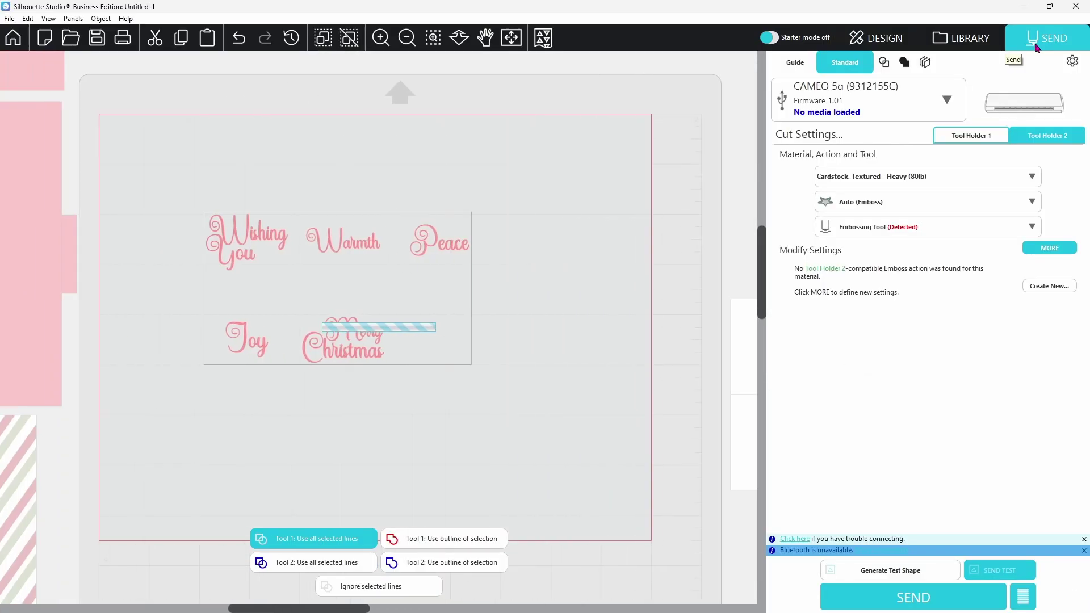
Assign all selected sketch lines to Tool 2.
click(345, 564)
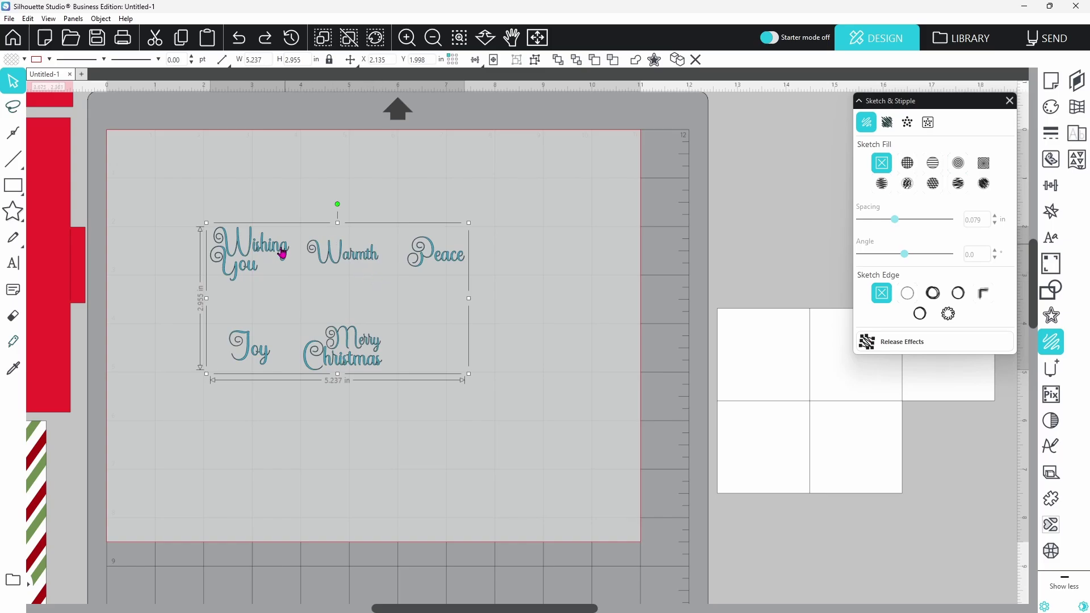
scroll(500, 145, down, 2)
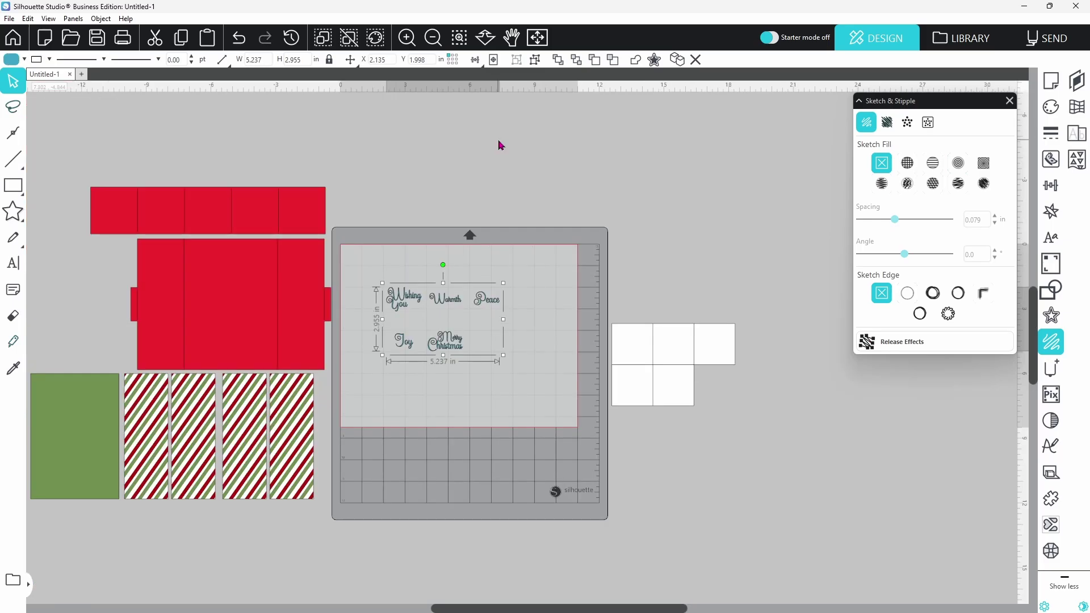